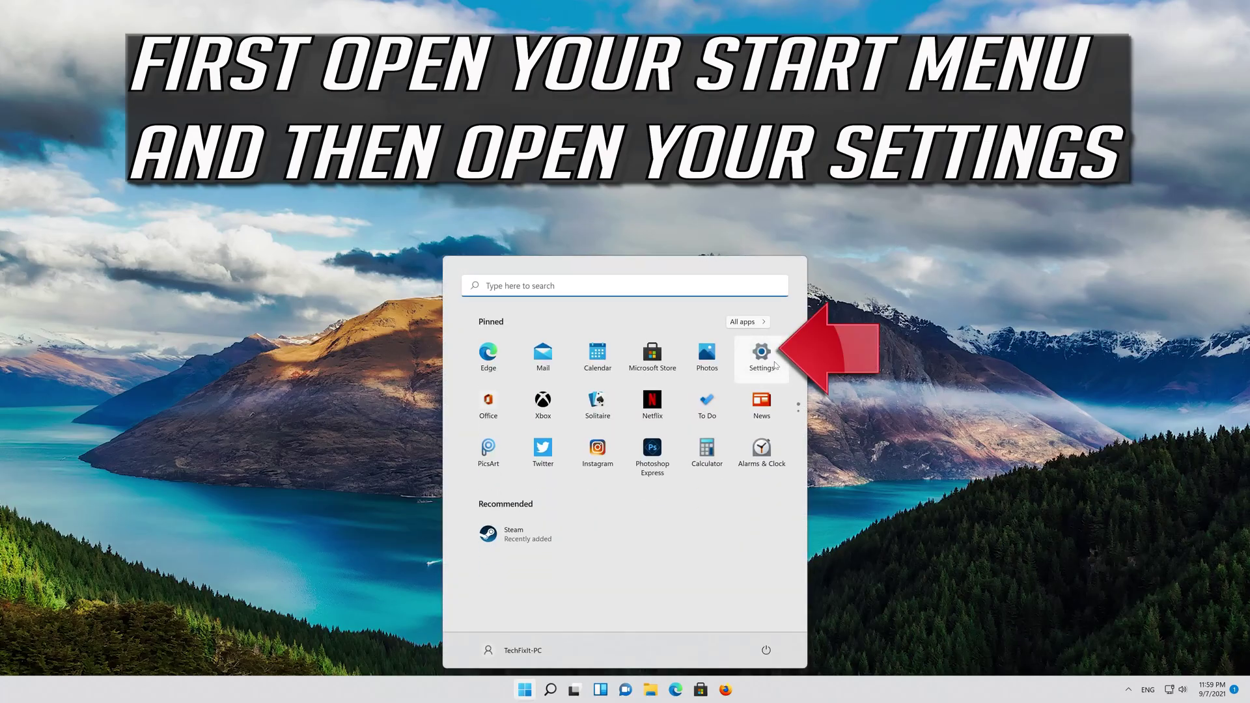
Open Settings on the System page and scroll down to the Troubleshoot entry.
{"action": "left_click", "coordinate": [775, 366]}
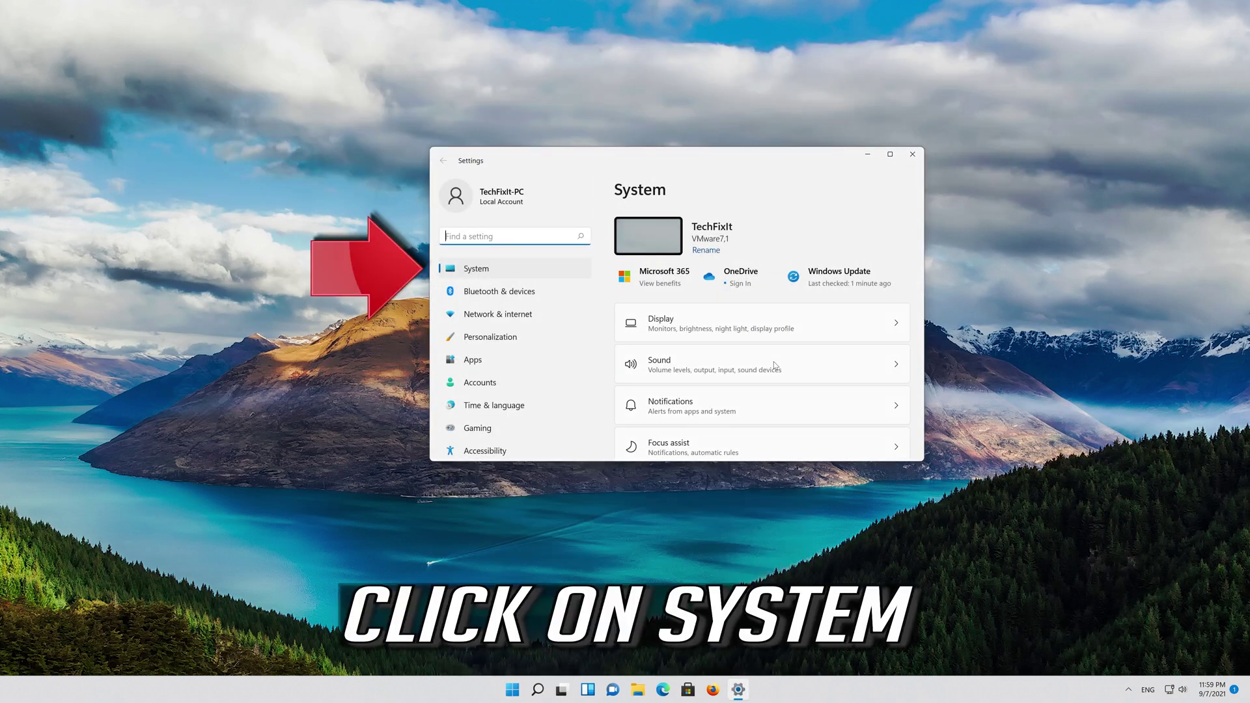
{"action": "left_click", "coordinate": [483, 272]}
{"action": "scroll", "coordinate": [717, 363], "scroll_direction": "down", "scroll_amount": 3}
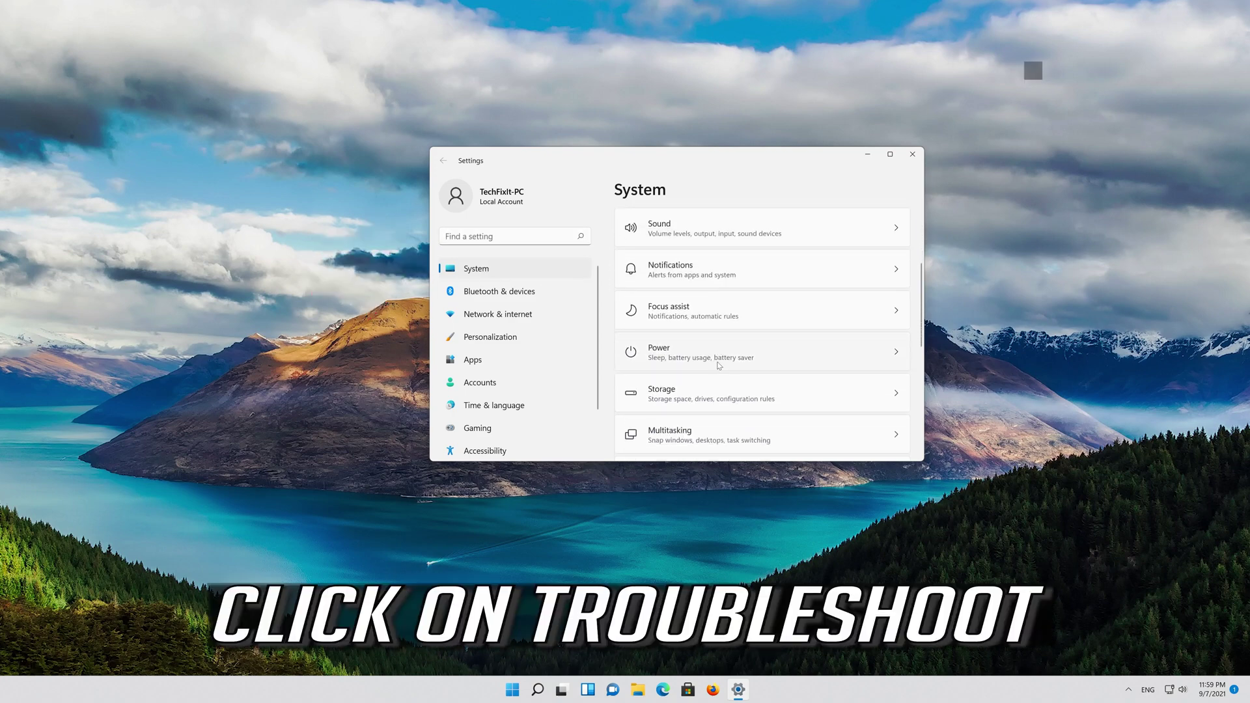
{"action": "scroll", "coordinate": [719, 363], "scroll_direction": "down", "scroll_amount": 5}
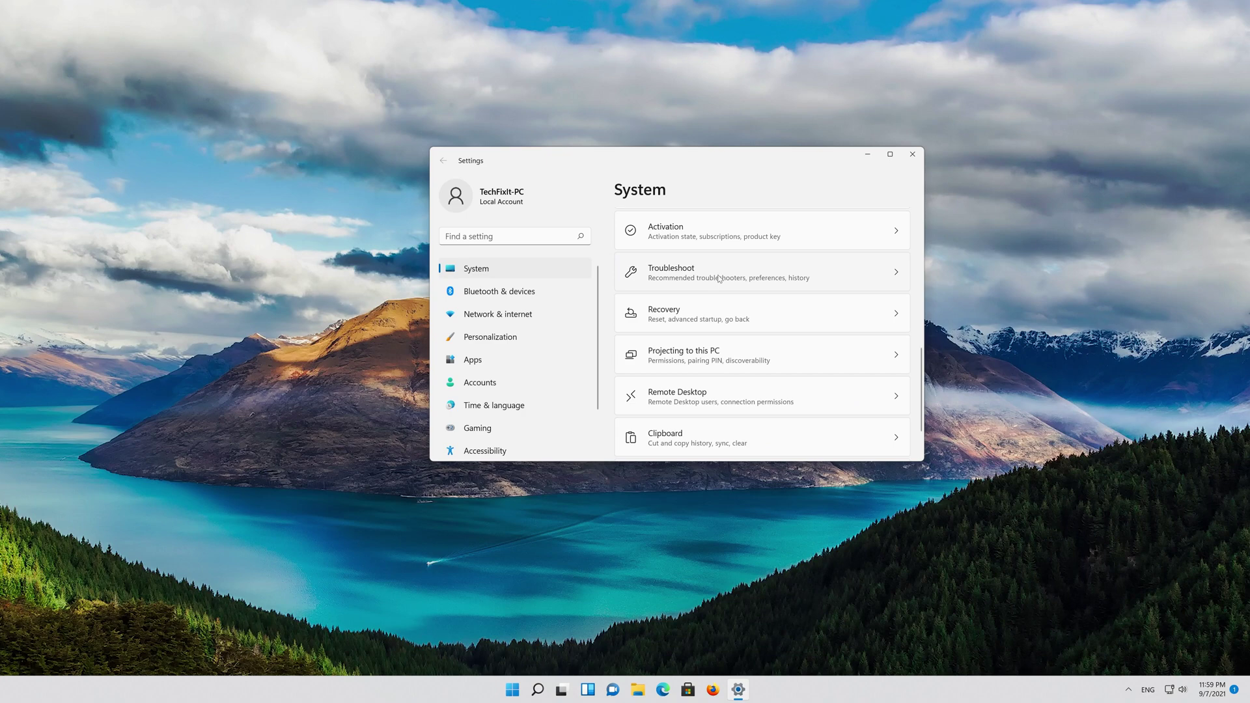
Go to Troubleshoot > Other troubleshooters and scroll down to the Keyboard troubleshooter.
{"action": "left_click", "coordinate": [719, 279]}
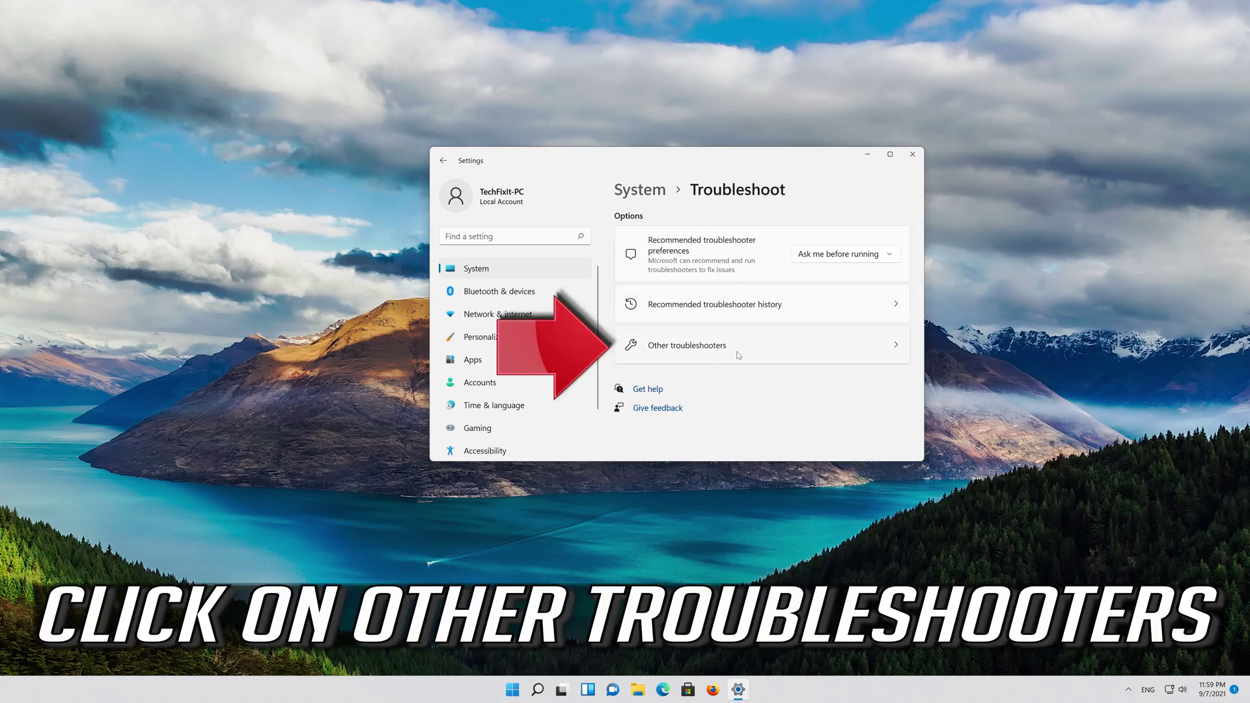
{"action": "left_click", "coordinate": [714, 352]}
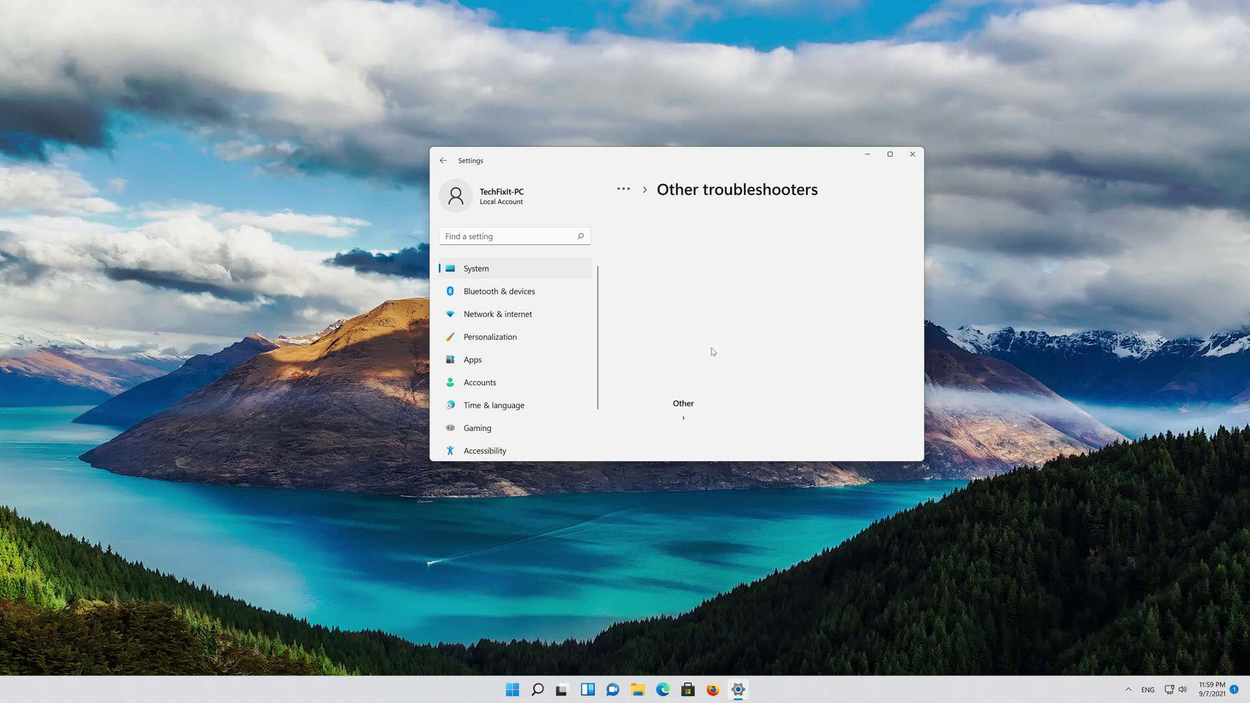
{"action": "scroll", "coordinate": [714, 353], "scroll_direction": "down", "scroll_amount": 5}
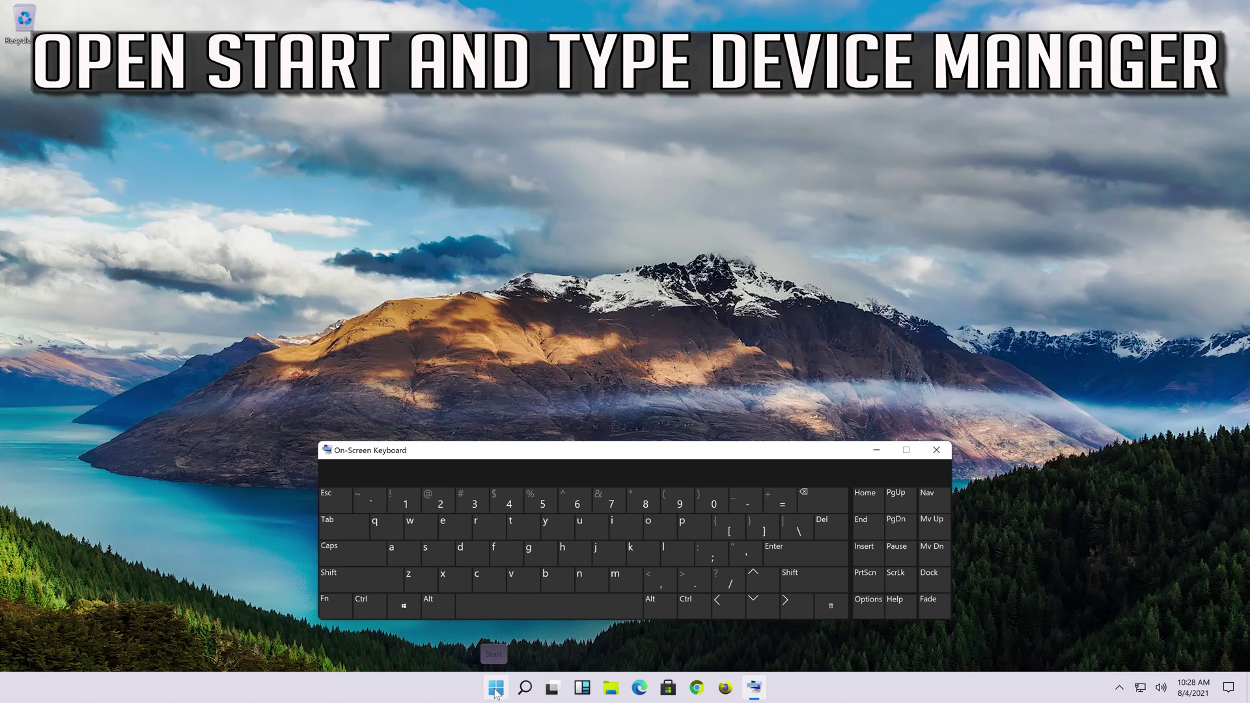
Search Start for 'device manager' by tapping it out on the On-Screen Keyboard.
{"action": "left_click", "coordinate": [495, 691]}
{"action": "left_click", "coordinate": [469, 539]}
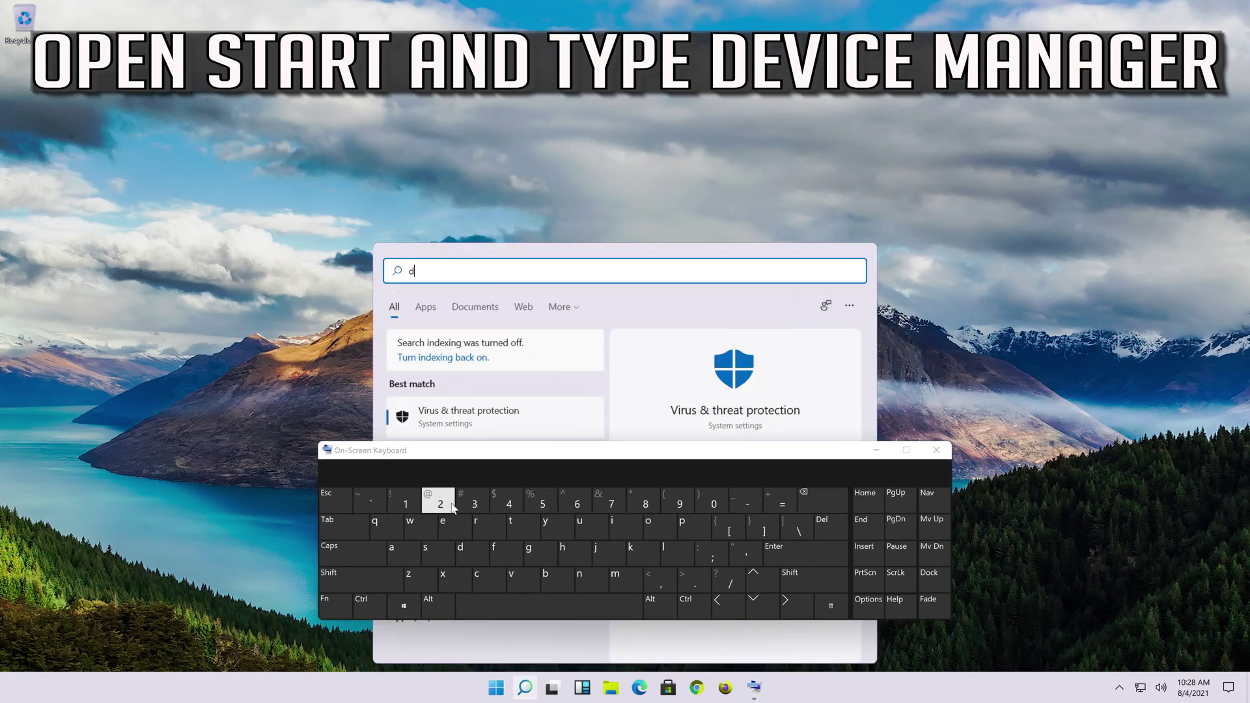
{"action": "left_click", "coordinate": [452, 527]}
{"action": "left_click", "coordinate": [521, 580]}
{"action": "left_click", "coordinate": [622, 527]}
{"action": "left_click", "coordinate": [488, 580]}
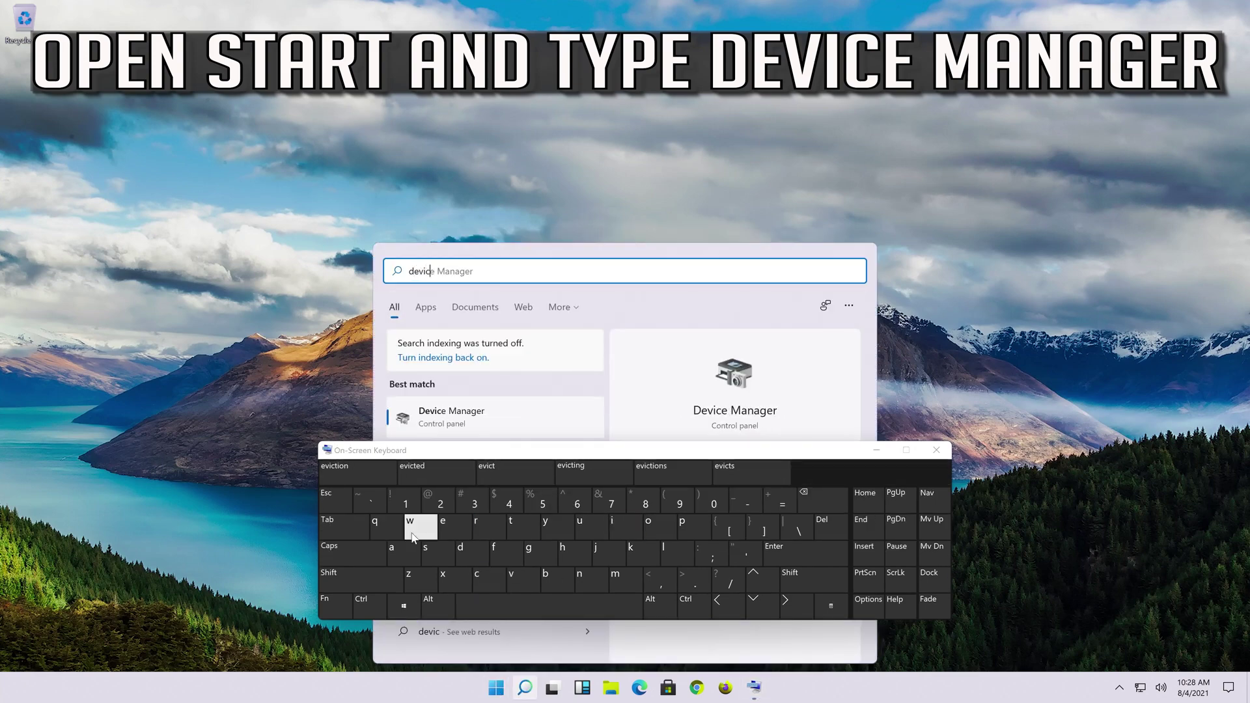
{"action": "left_click", "coordinate": [455, 528]}
{"action": "left_click", "coordinate": [586, 605]}
{"action": "left_click", "coordinate": [625, 580]}
{"action": "left_click", "coordinate": [397, 550]}
{"action": "left_click", "coordinate": [589, 578]}
{"action": "left_click", "coordinate": [401, 550]}
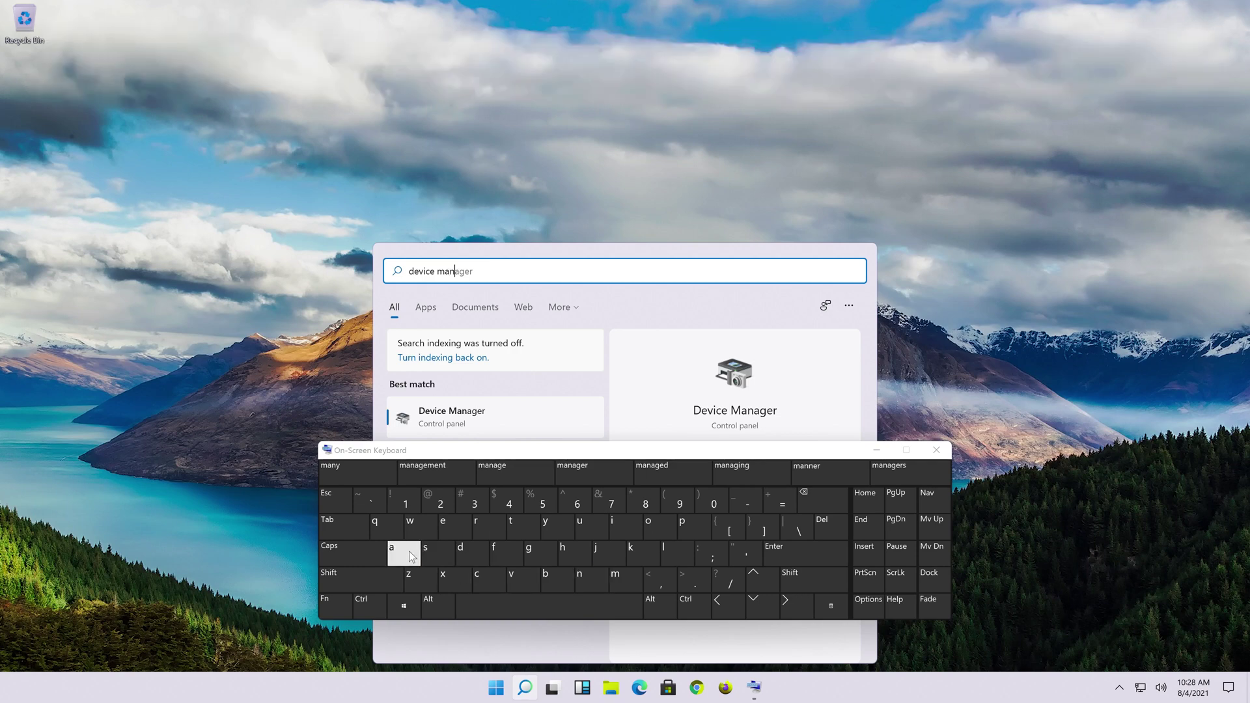
{"action": "left_click", "coordinate": [541, 553]}
{"action": "left_click", "coordinate": [453, 528]}
{"action": "left_click", "coordinate": [498, 529]}
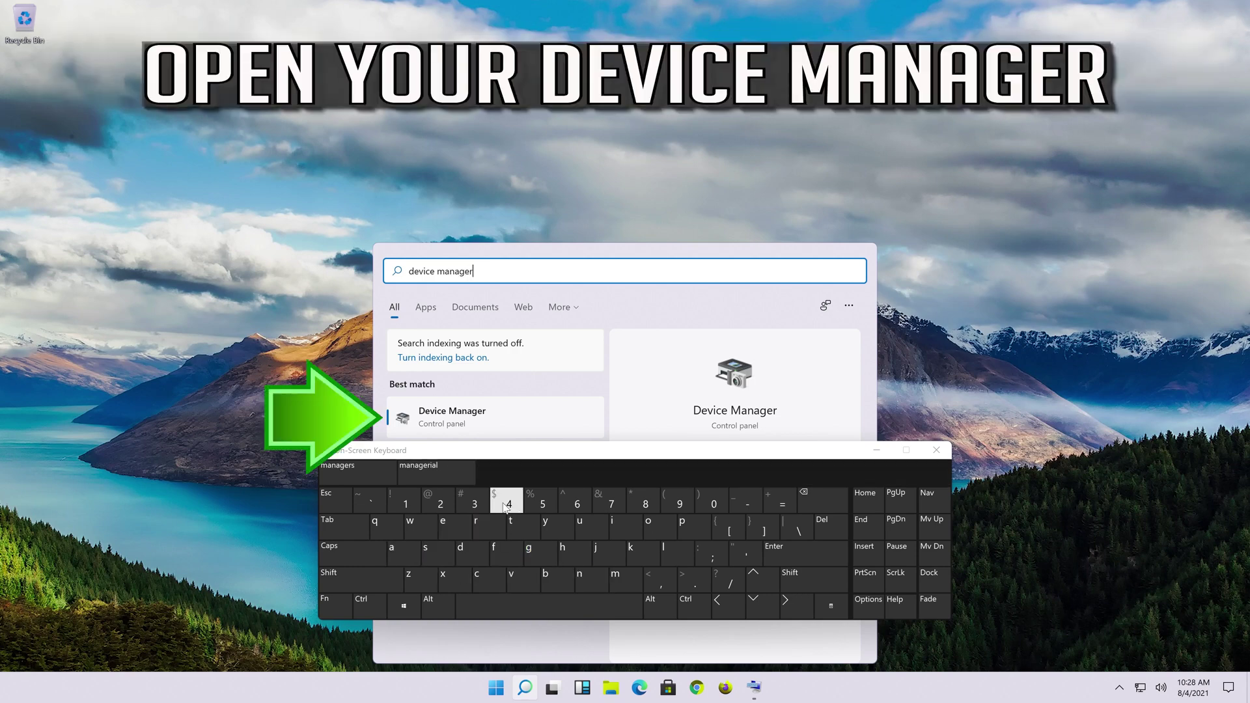
Open Device Manager from the results, then resize and centre its window.
{"action": "left_click", "coordinate": [490, 412]}
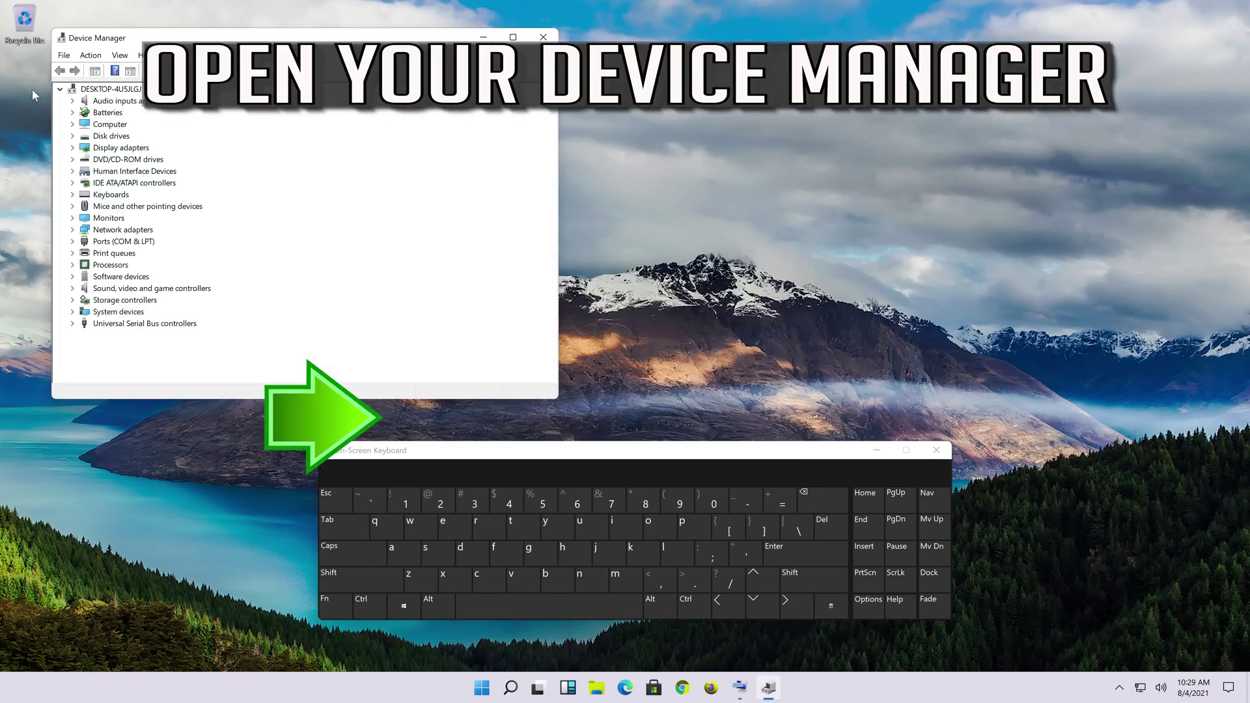
{"action": "left_click_drag", "start_coordinate": [51, 29], "coordinate": [109, 106]}
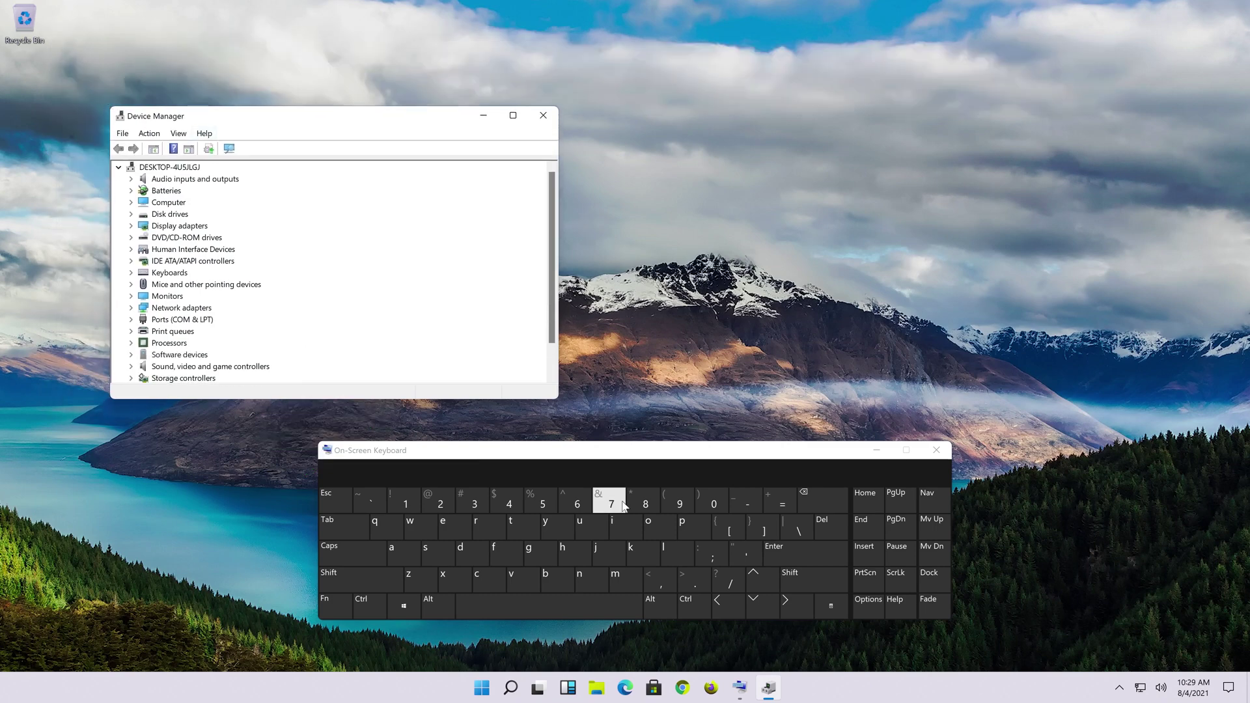
{"action": "left_click_drag", "start_coordinate": [297, 115], "coordinate": [551, 142]}
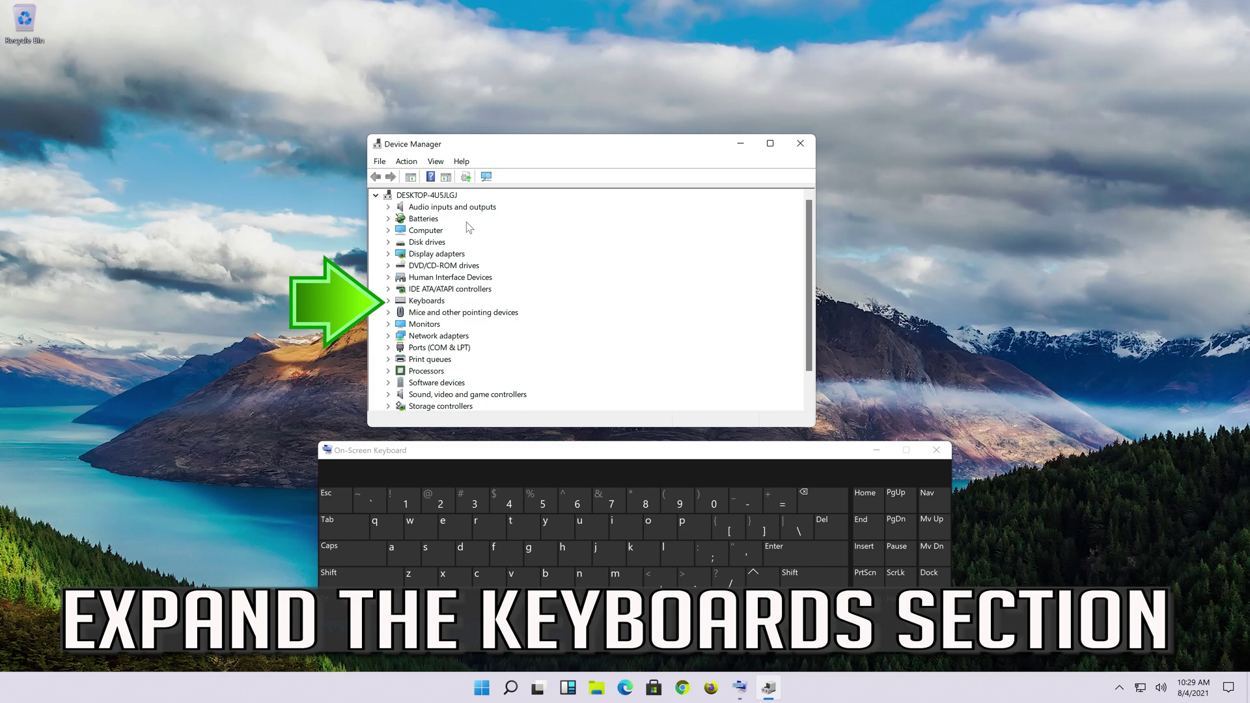
Close the On-Screen Keyboard, expand Keyboards and bring up Standard PS/2 Keyboard's actions.
{"action": "key", "text": "super+ctrl+o"}
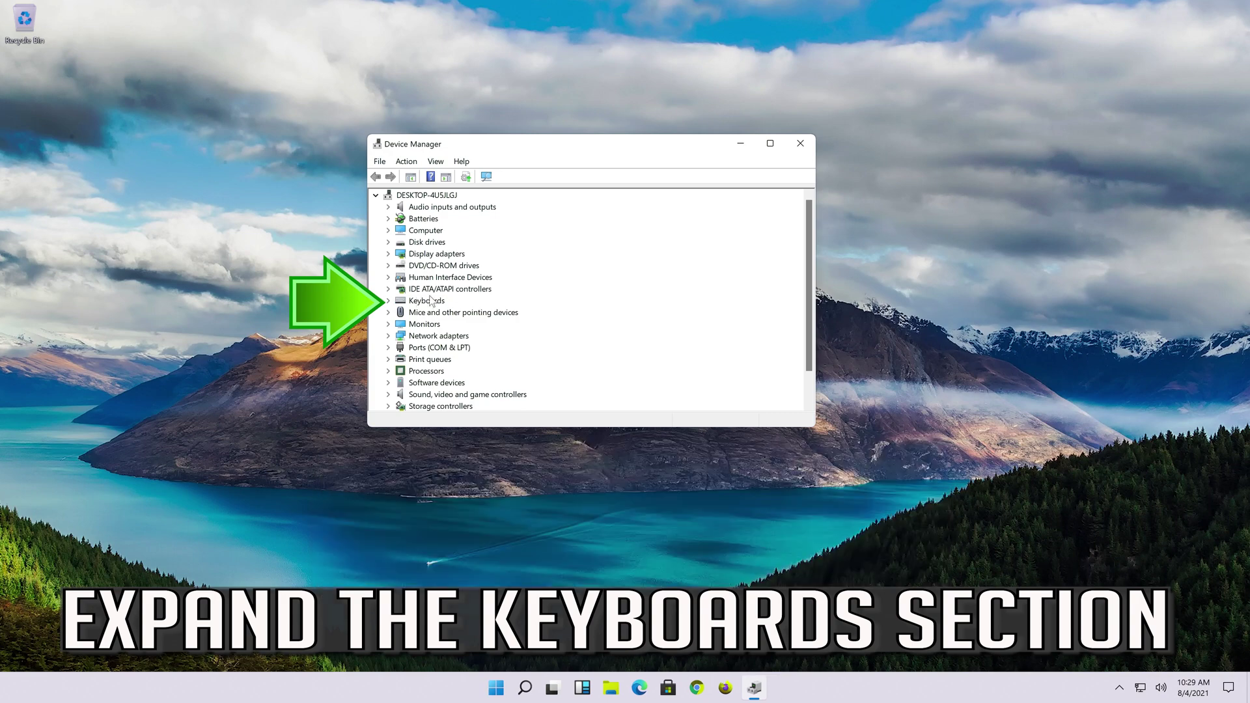
{"action": "left_click", "coordinate": [389, 302]}
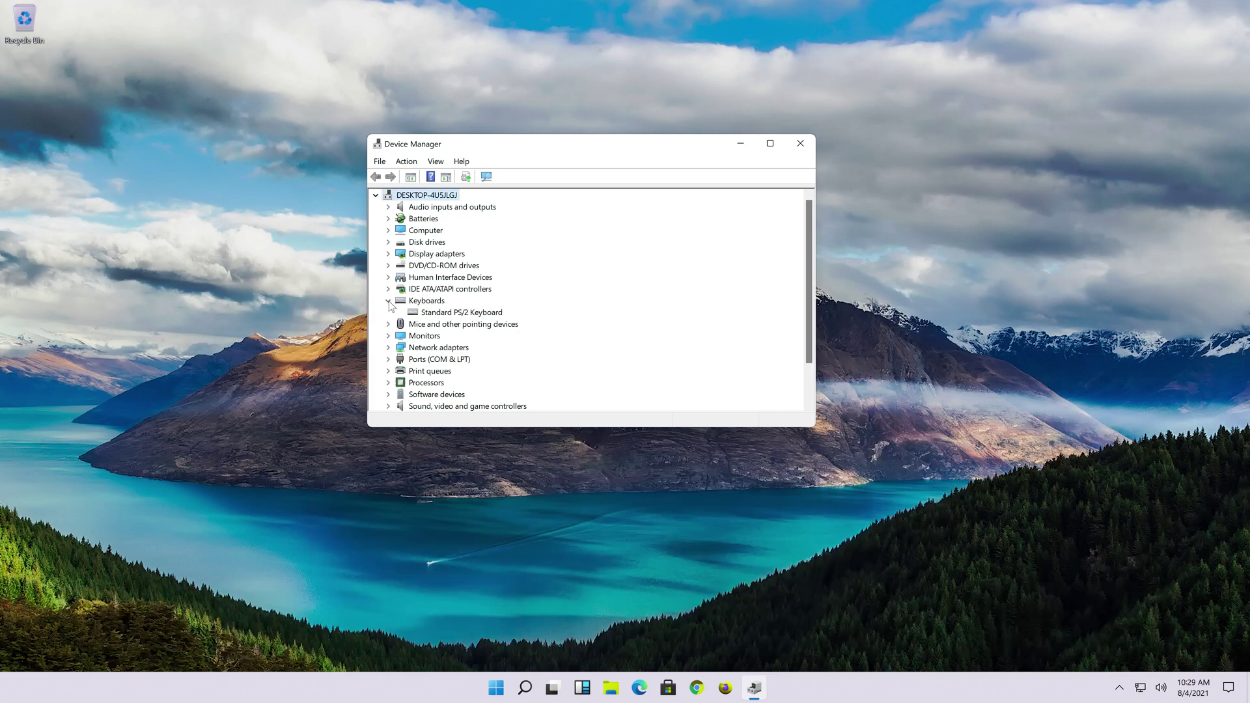
{"action": "right_click", "coordinate": [435, 316]}
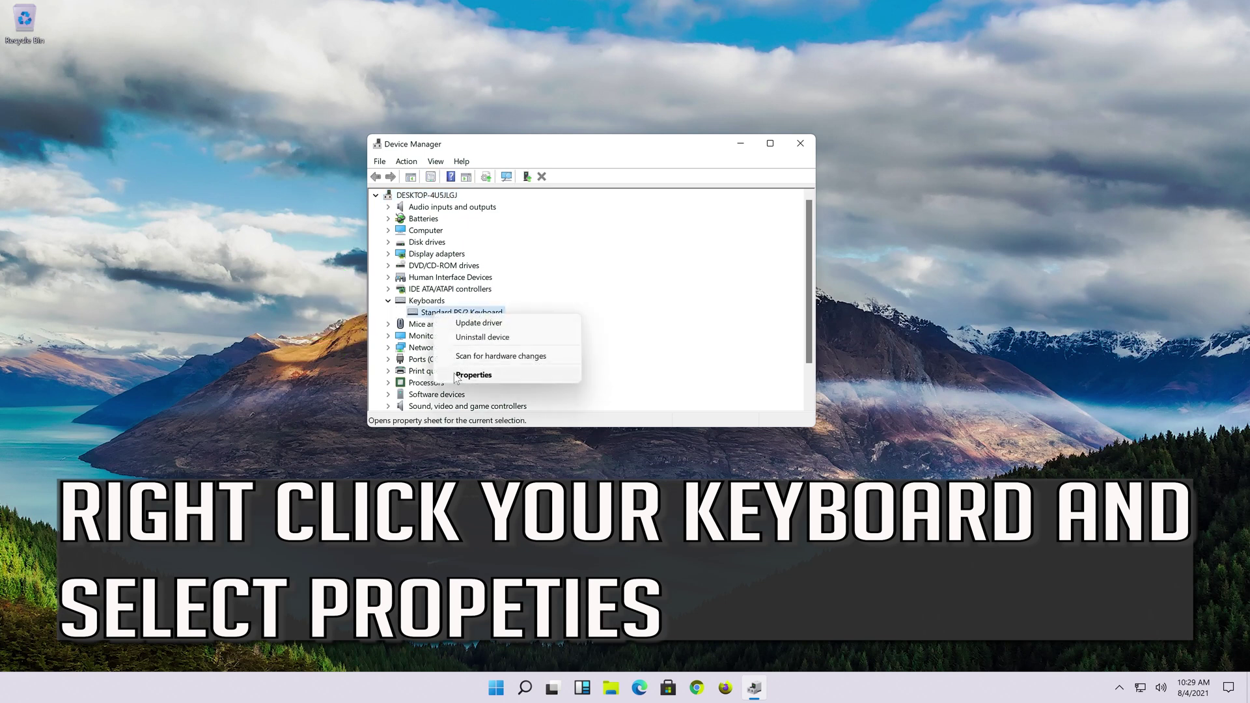
Search automatically for a newer Standard PS/2 Keyboard driver, then check Windows Update for drivers.
{"action": "left_click", "coordinate": [529, 372]}
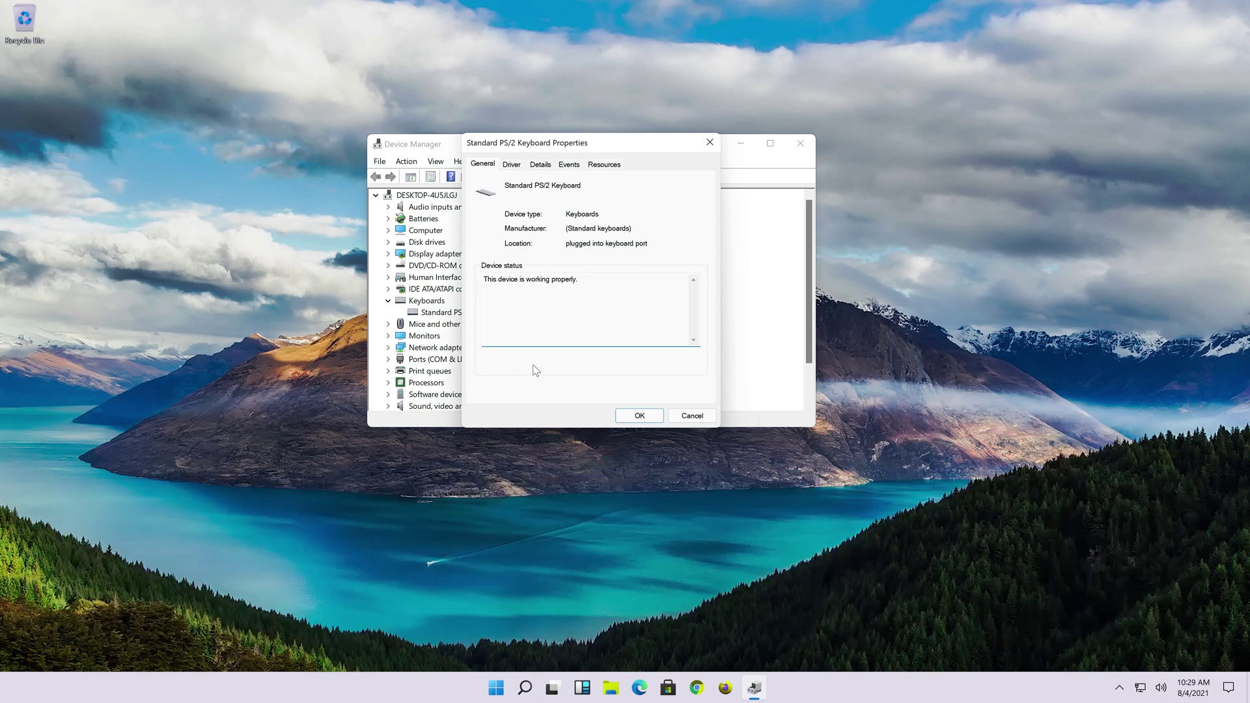
{"action": "left_click", "coordinate": [512, 168]}
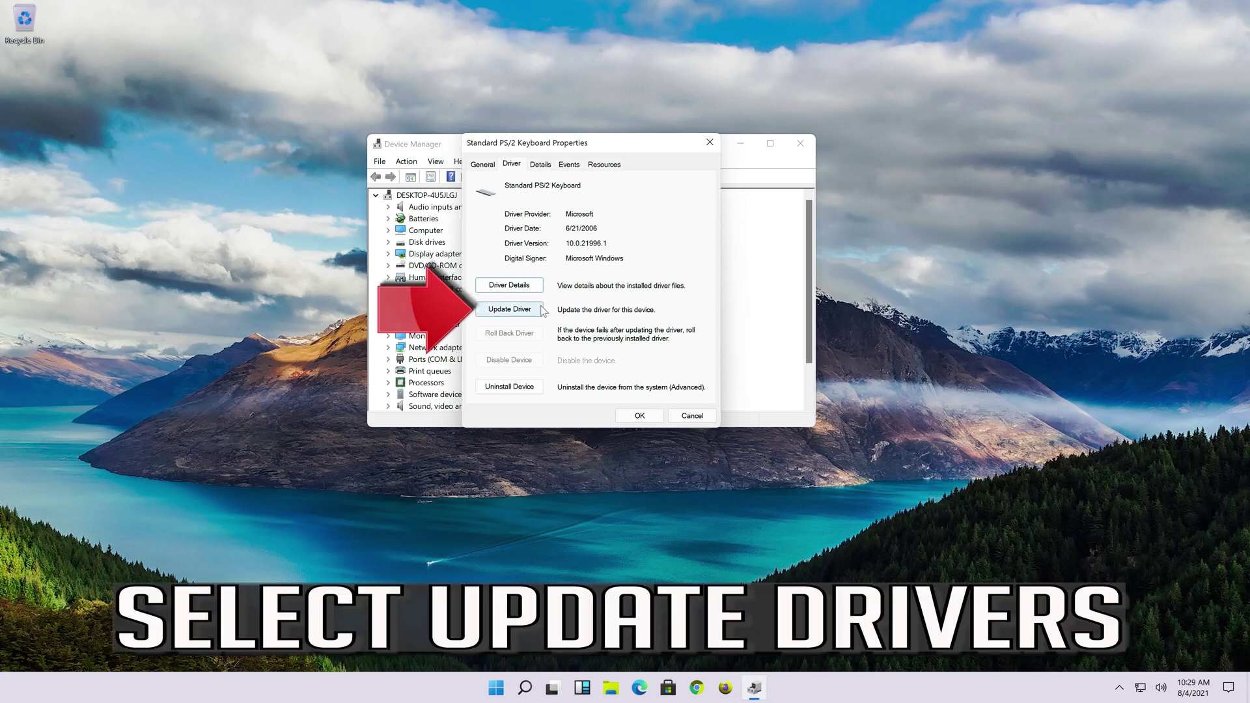
{"action": "left_click", "coordinate": [507, 314]}
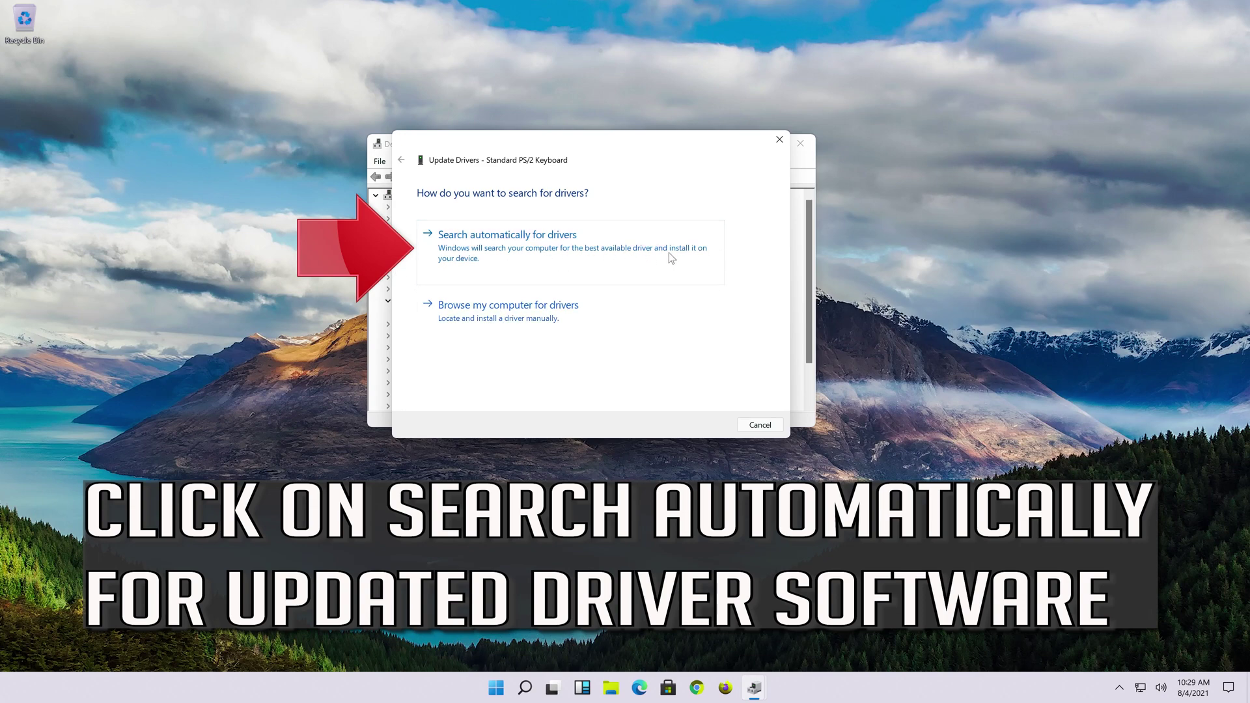
{"action": "left_click", "coordinate": [533, 258]}
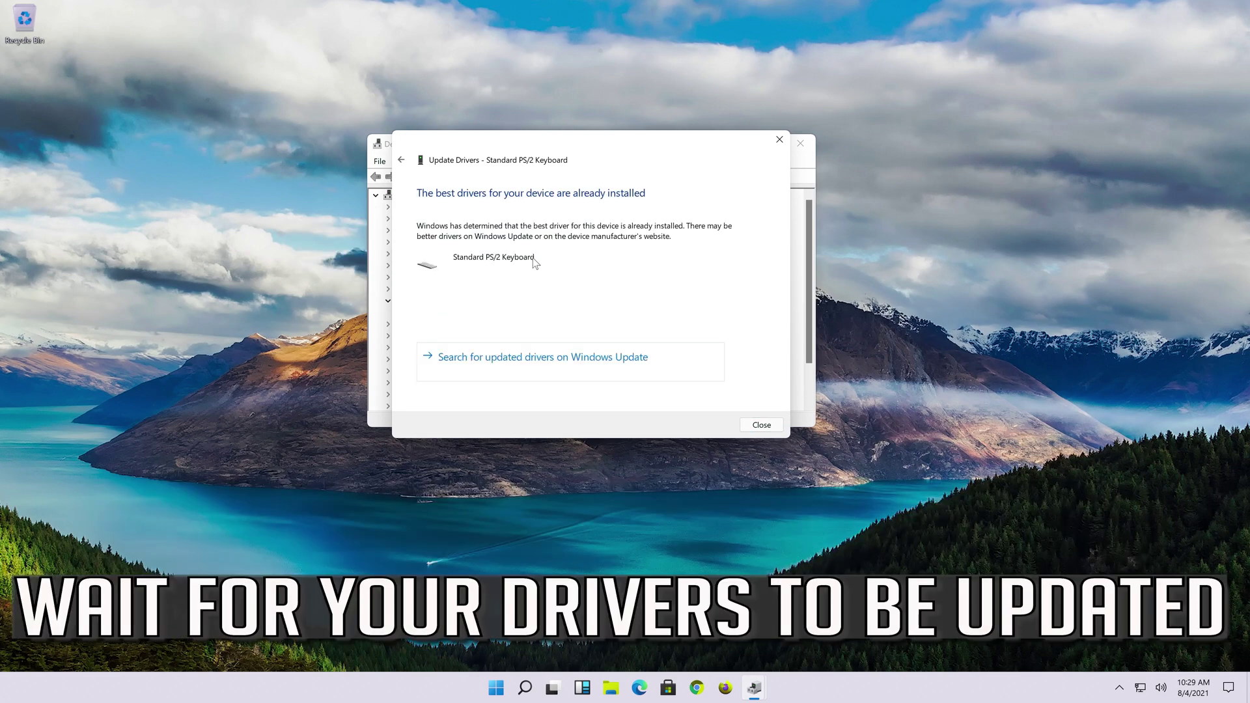
{"action": "left_click", "coordinate": [510, 365]}
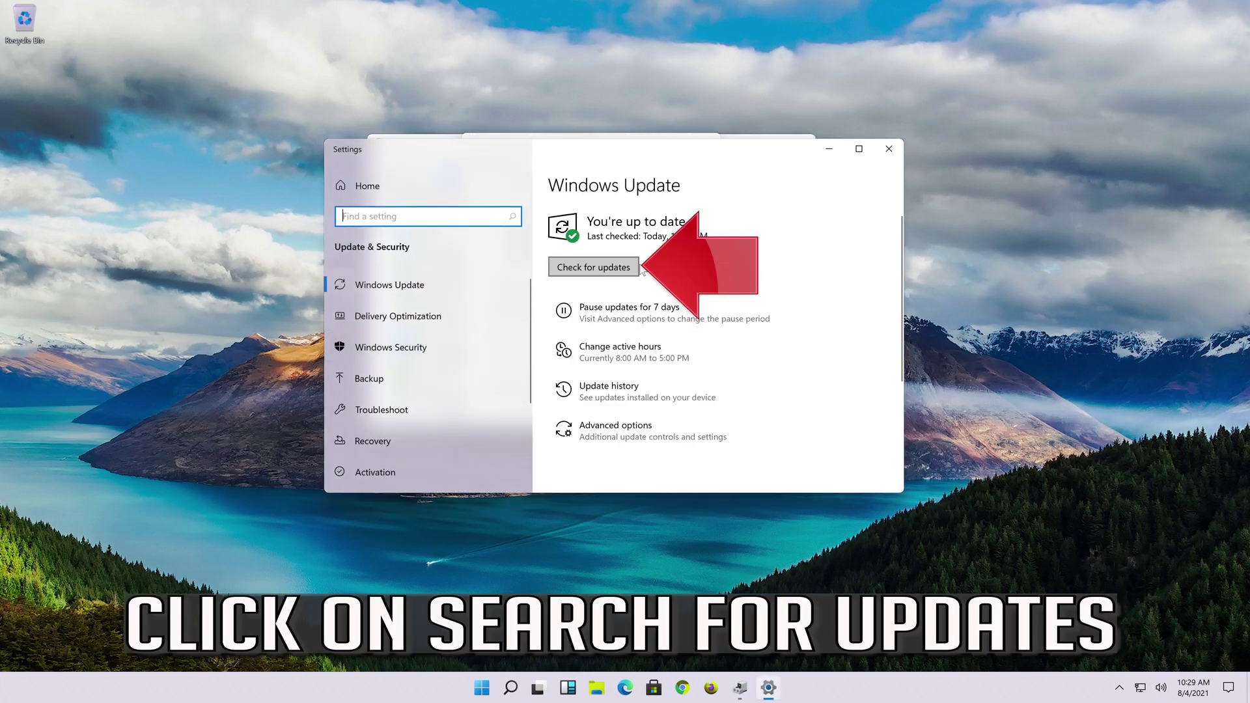
Run Check for updates on the Windows Update settings page.
{"action": "left_click", "coordinate": [620, 273]}
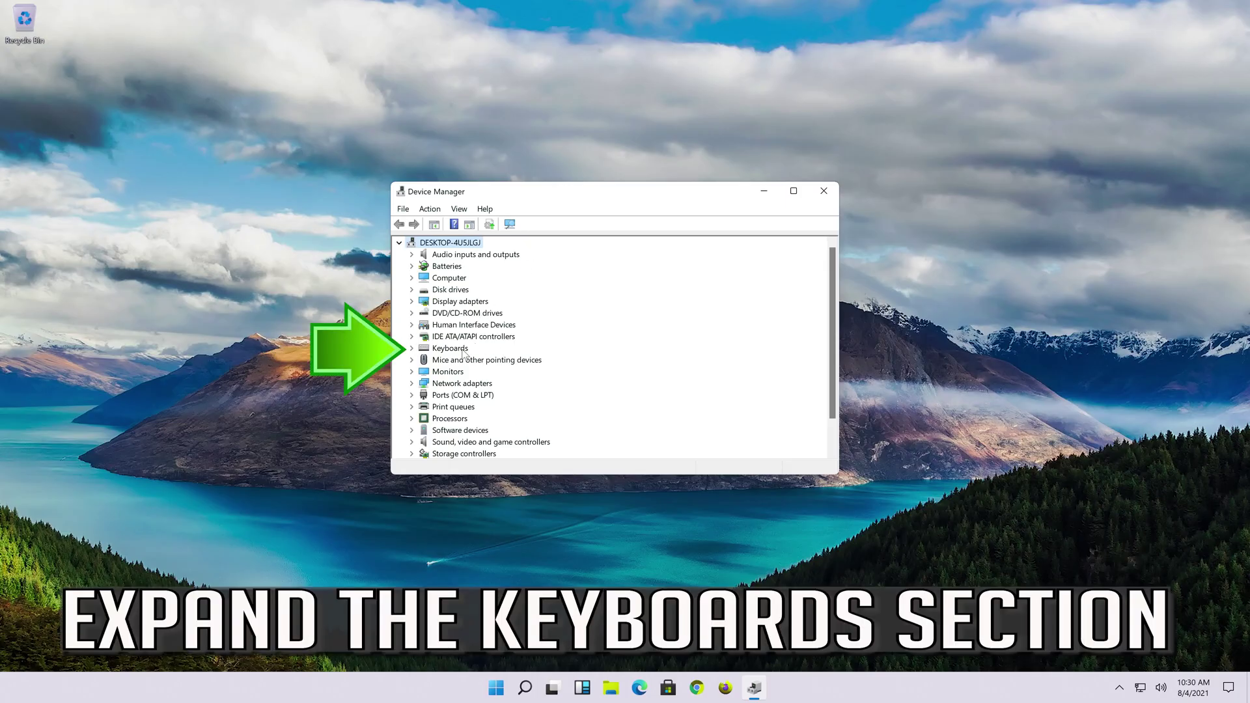
Show Standard PS/2 Keyboard's Driver tab with Microsoft driver version 10.0.21996.1.
{"action": "left_click", "coordinate": [412, 349]}
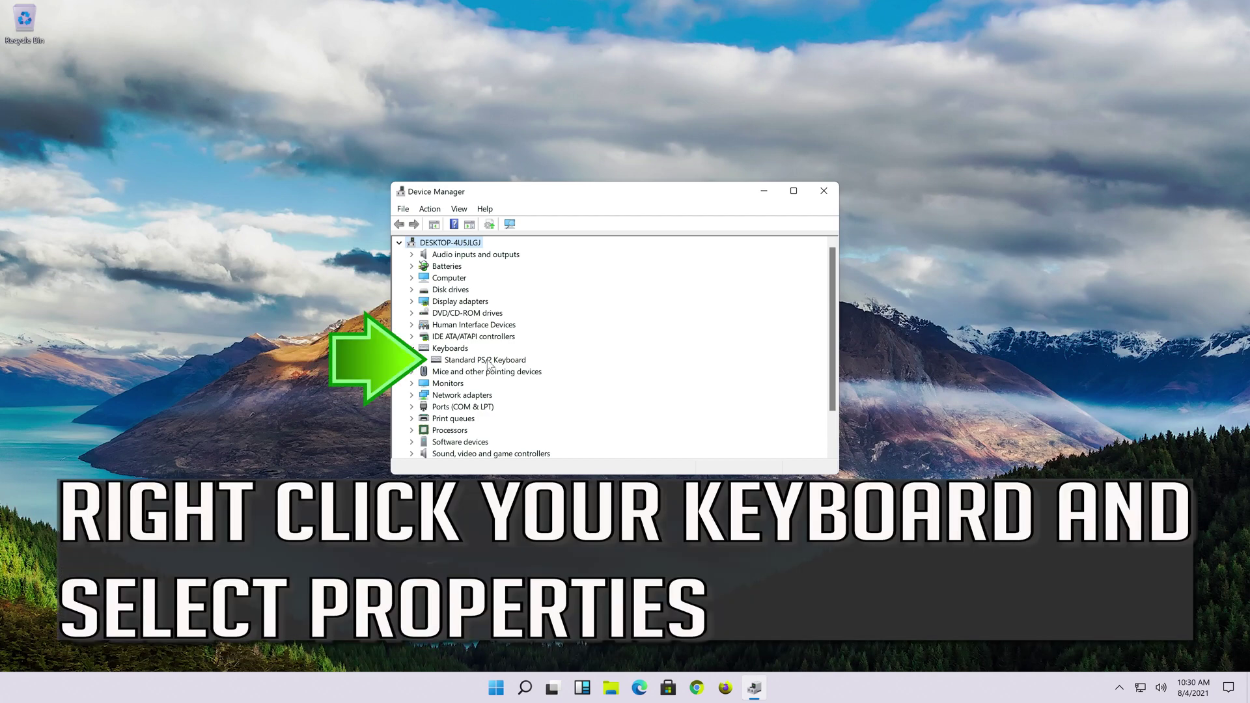
{"action": "right_click", "coordinate": [489, 365]}
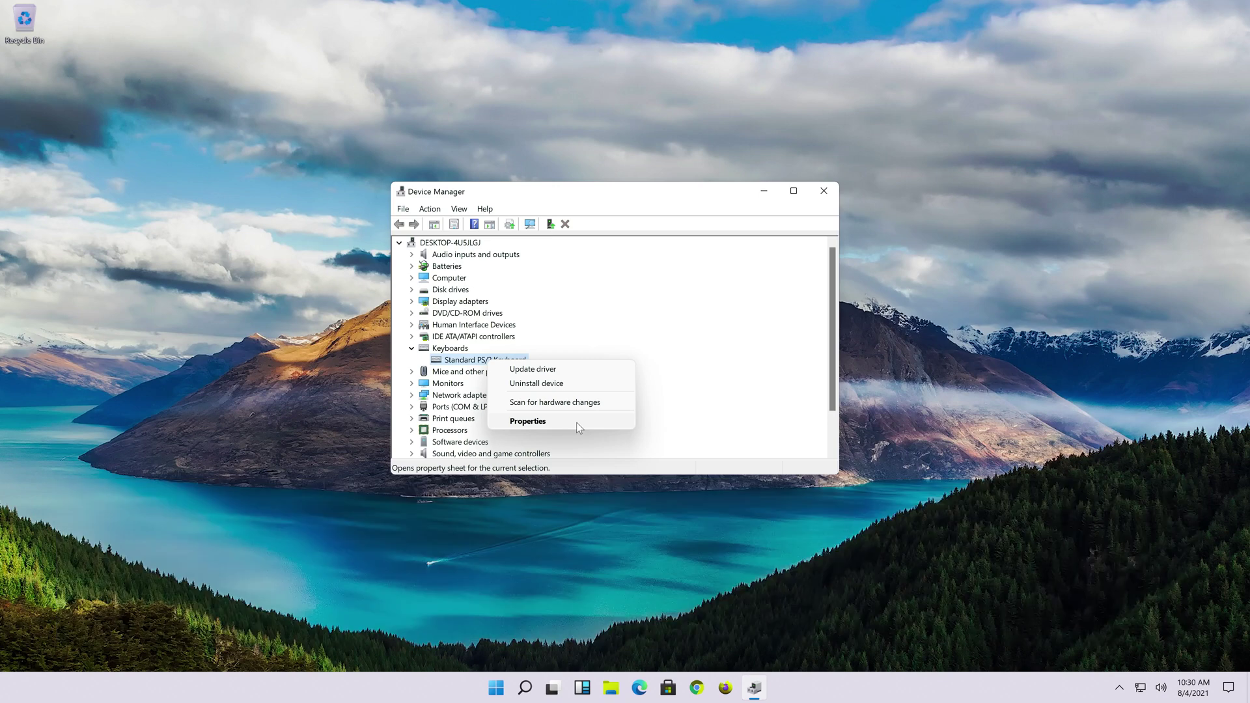
{"action": "left_click", "coordinate": [578, 426]}
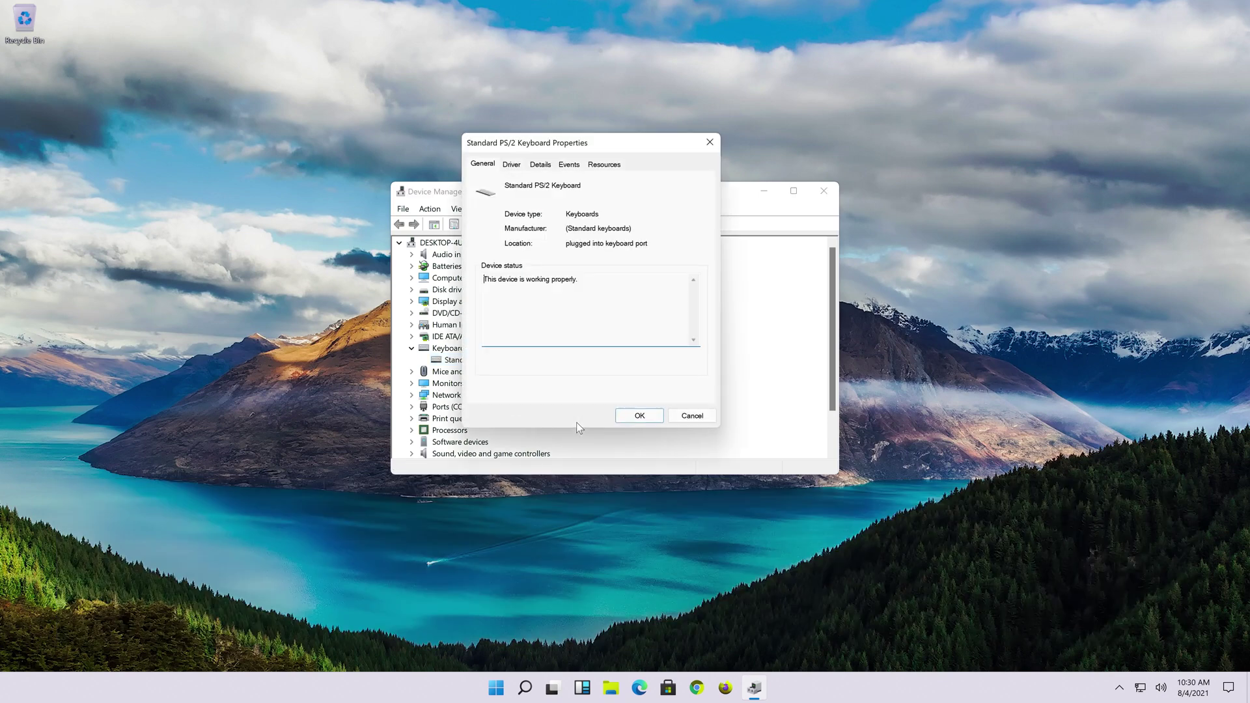
{"action": "left_click", "coordinate": [512, 165]}
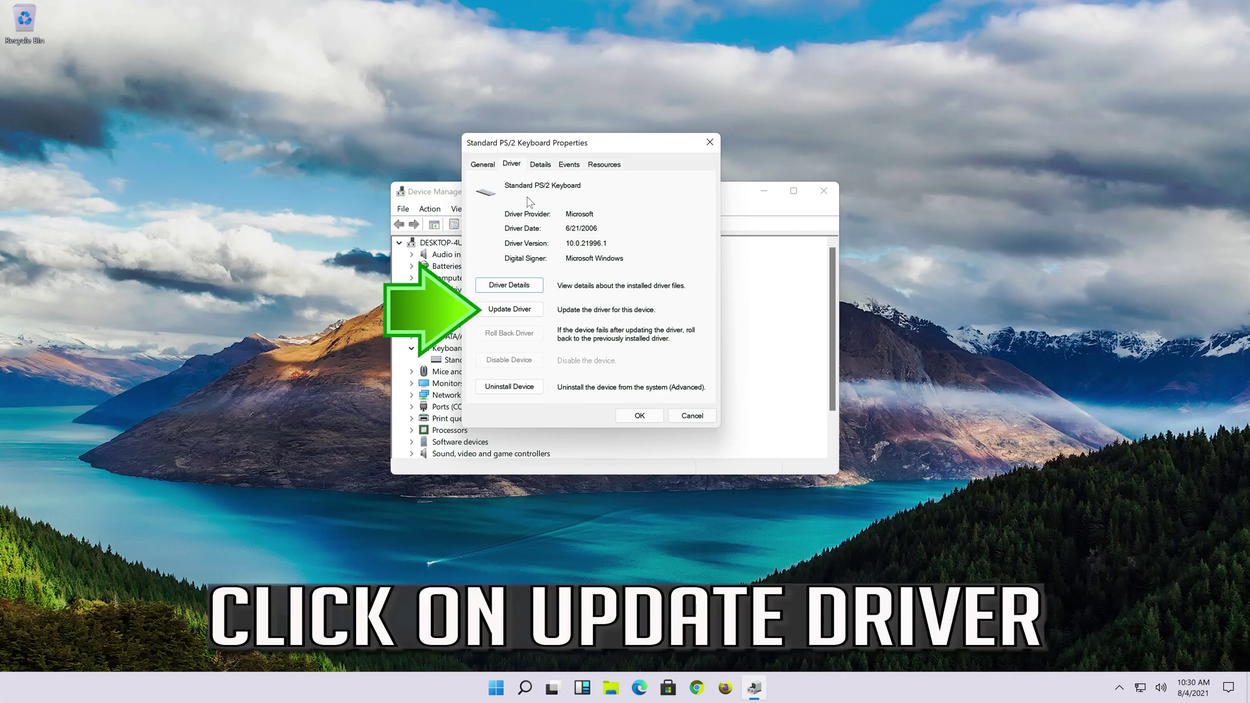
Via Update Driver > Browse my computer, pick Standard PS/2 Keyboard from the compatible list.
{"action": "left_click", "coordinate": [522, 316]}
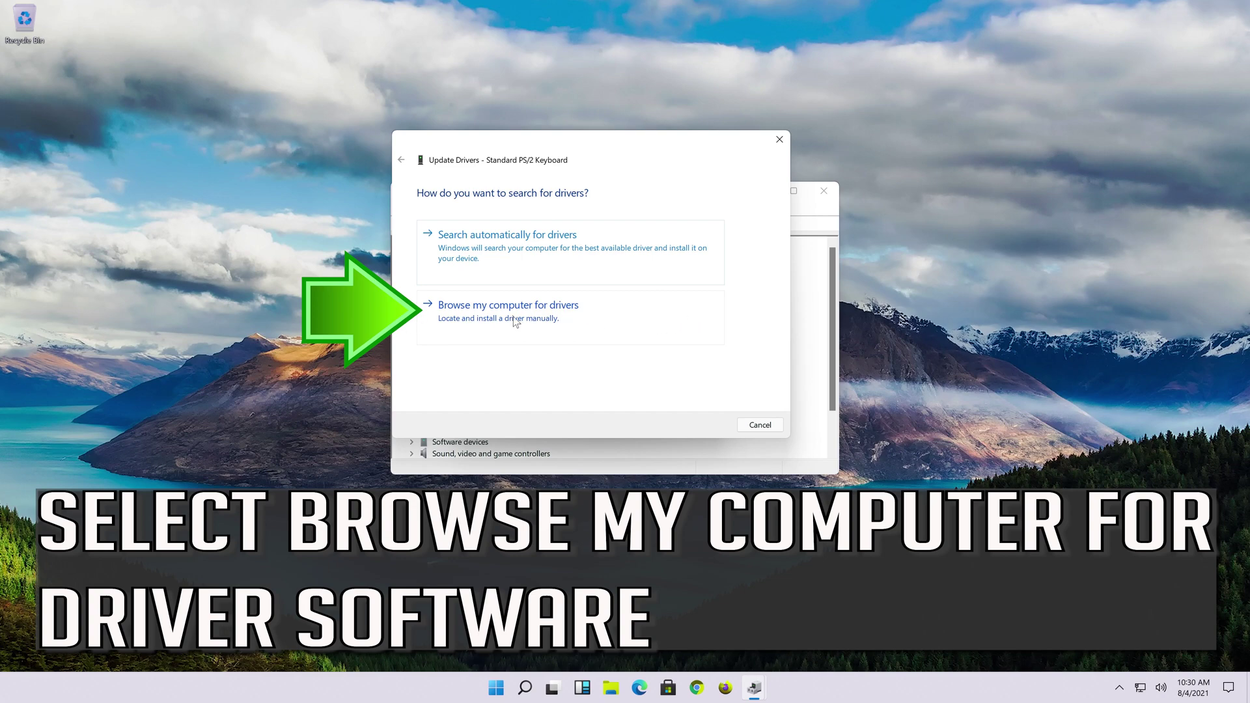
{"action": "left_click", "coordinate": [476, 319]}
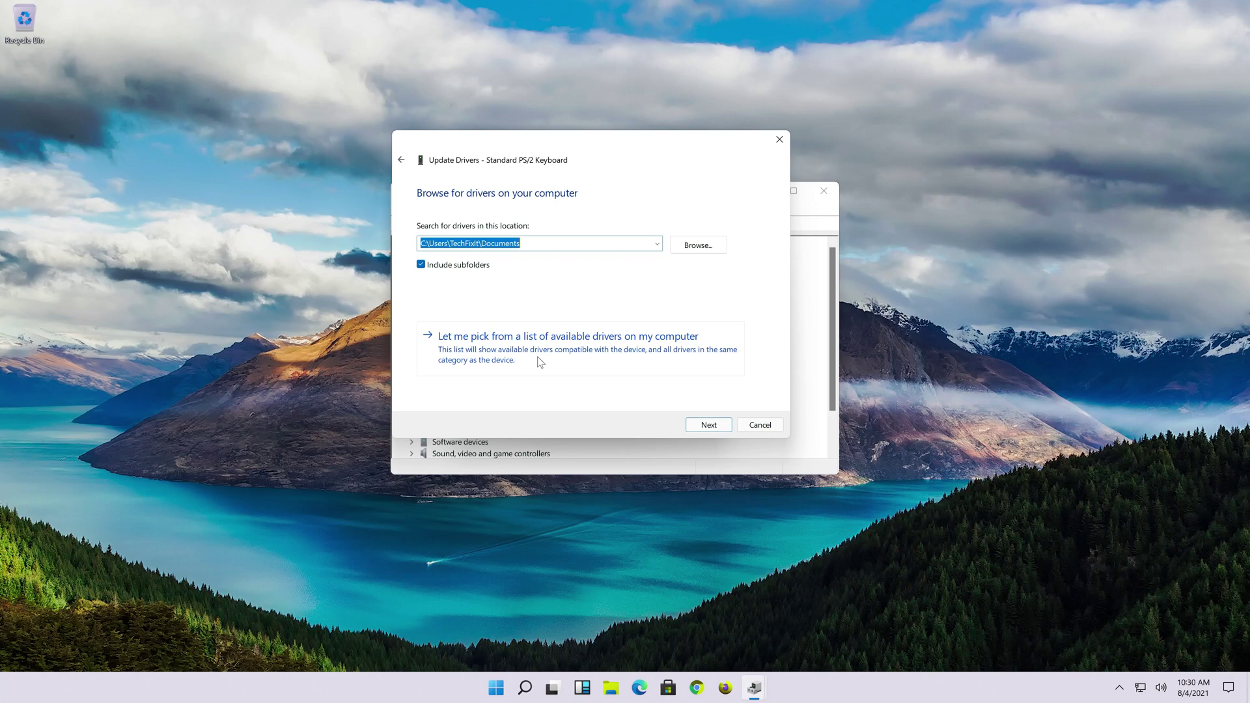
{"action": "left_click", "coordinate": [540, 362]}
{"action": "left_click", "coordinate": [493, 306]}
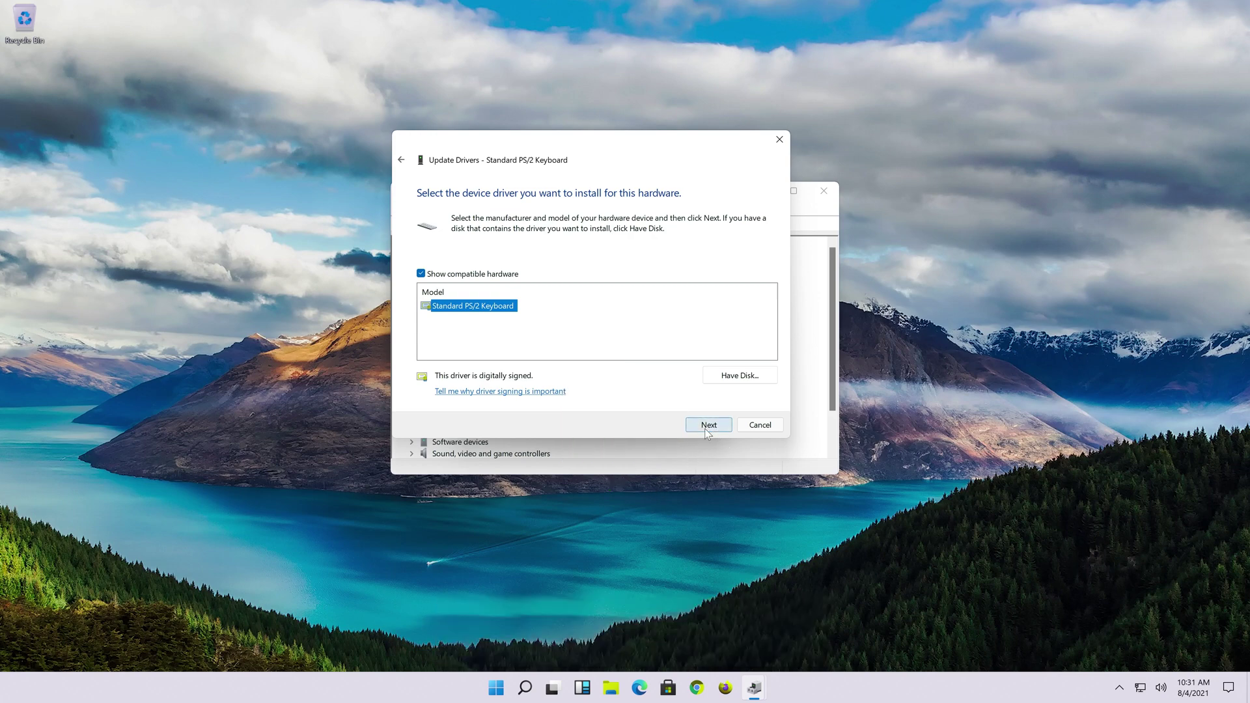
Install the Standard PS/2 Keyboard driver, close the dialogs and restart the computer now.
{"action": "left_click", "coordinate": [704, 429]}
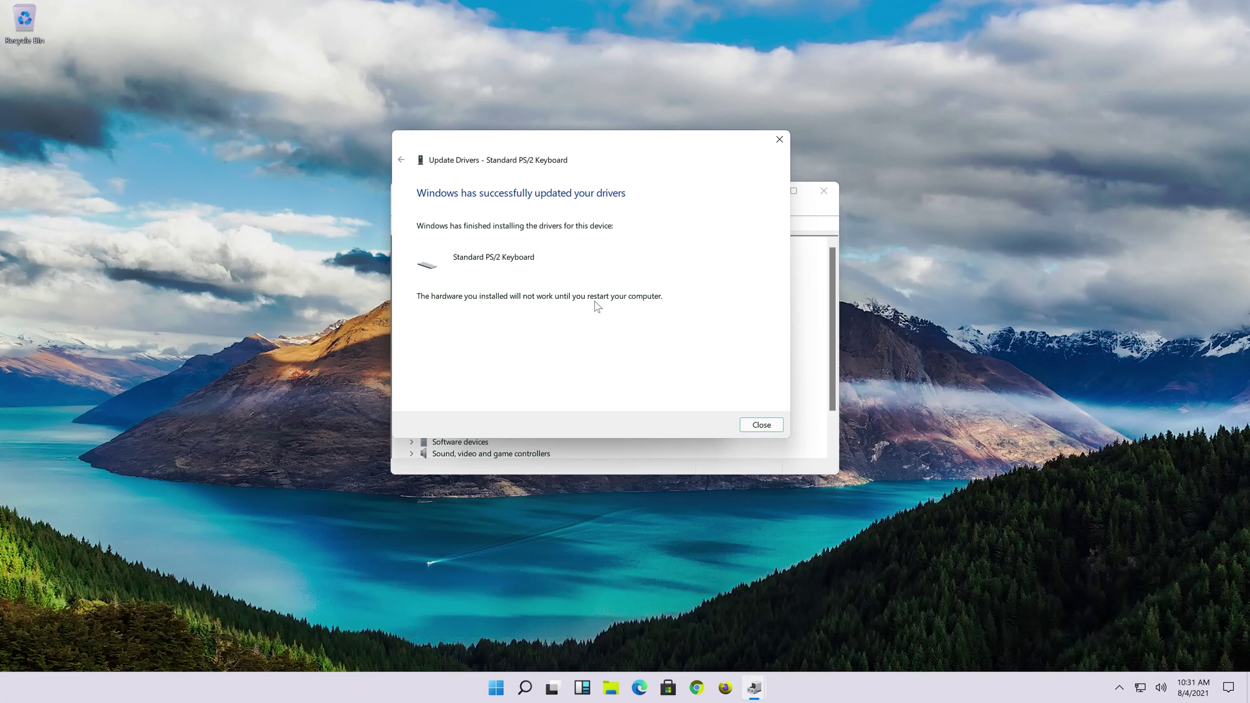
{"action": "left_click", "coordinate": [761, 424]}
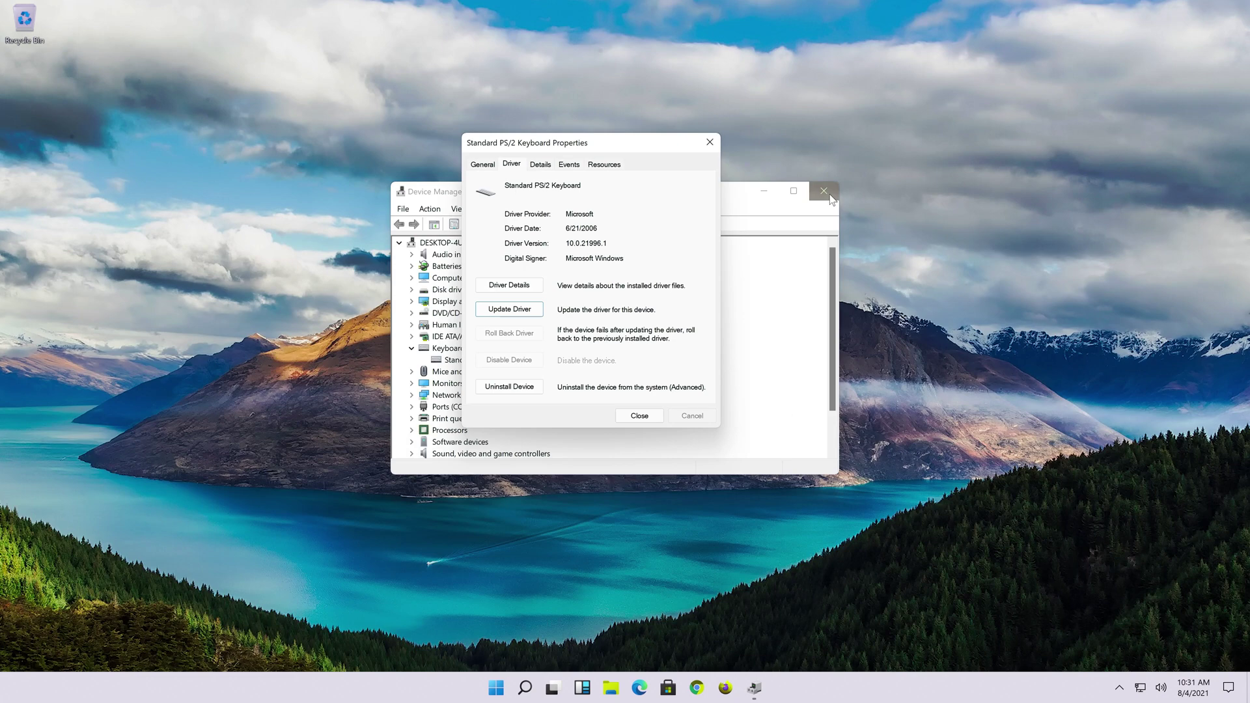
{"action": "left_click", "coordinate": [640, 415]}
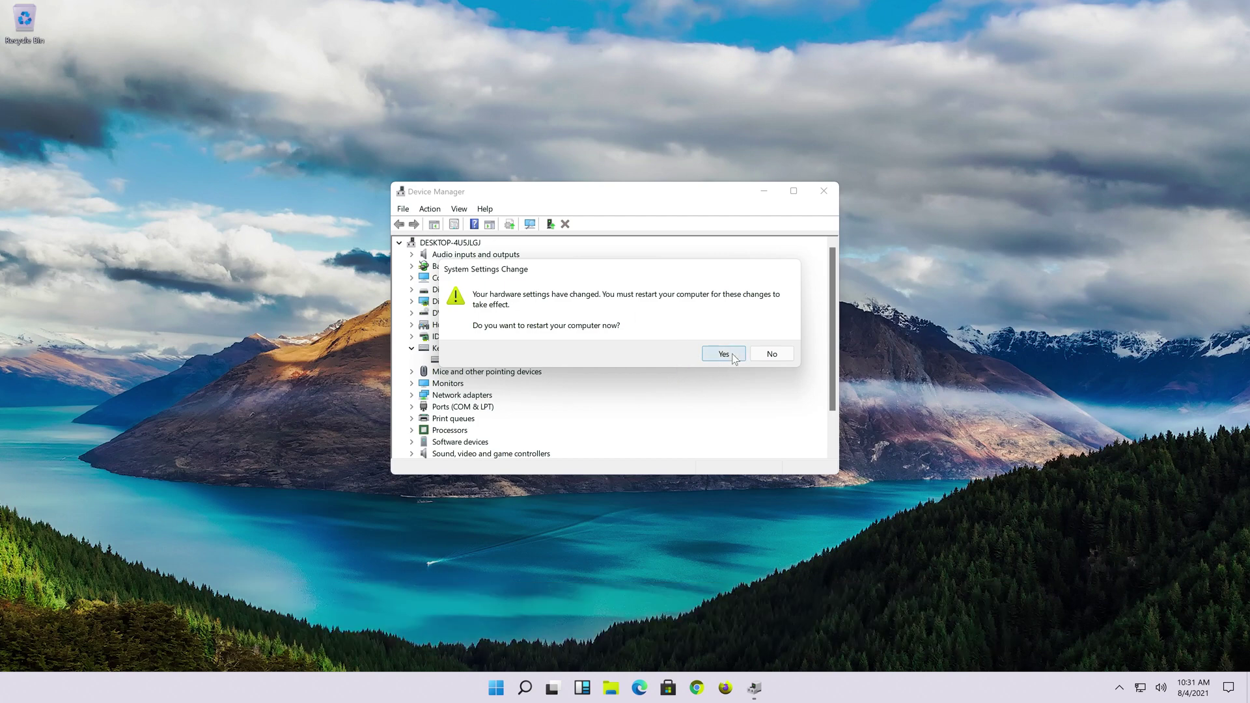
{"action": "left_click", "coordinate": [732, 354]}
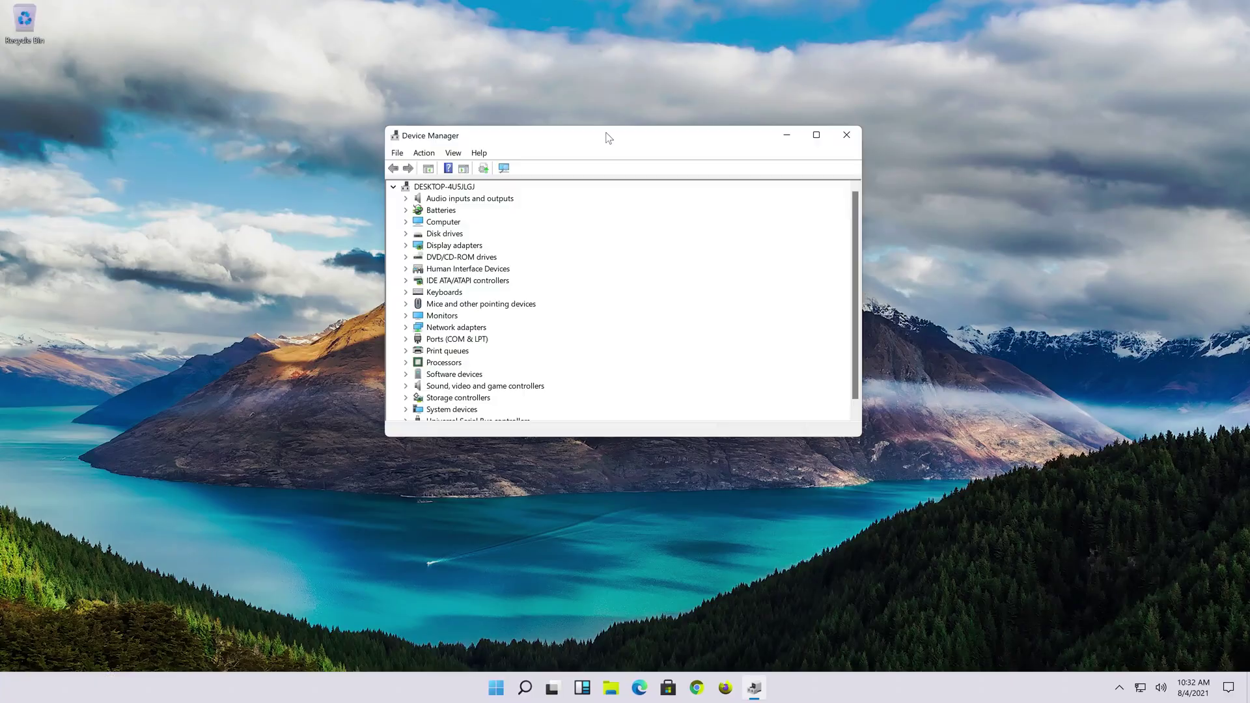
Expand Keyboards and open Standard PS/2 Keyboard Properties, showing the device working properly.
{"action": "left_click_drag", "start_coordinate": [608, 134], "coordinate": [628, 139]}
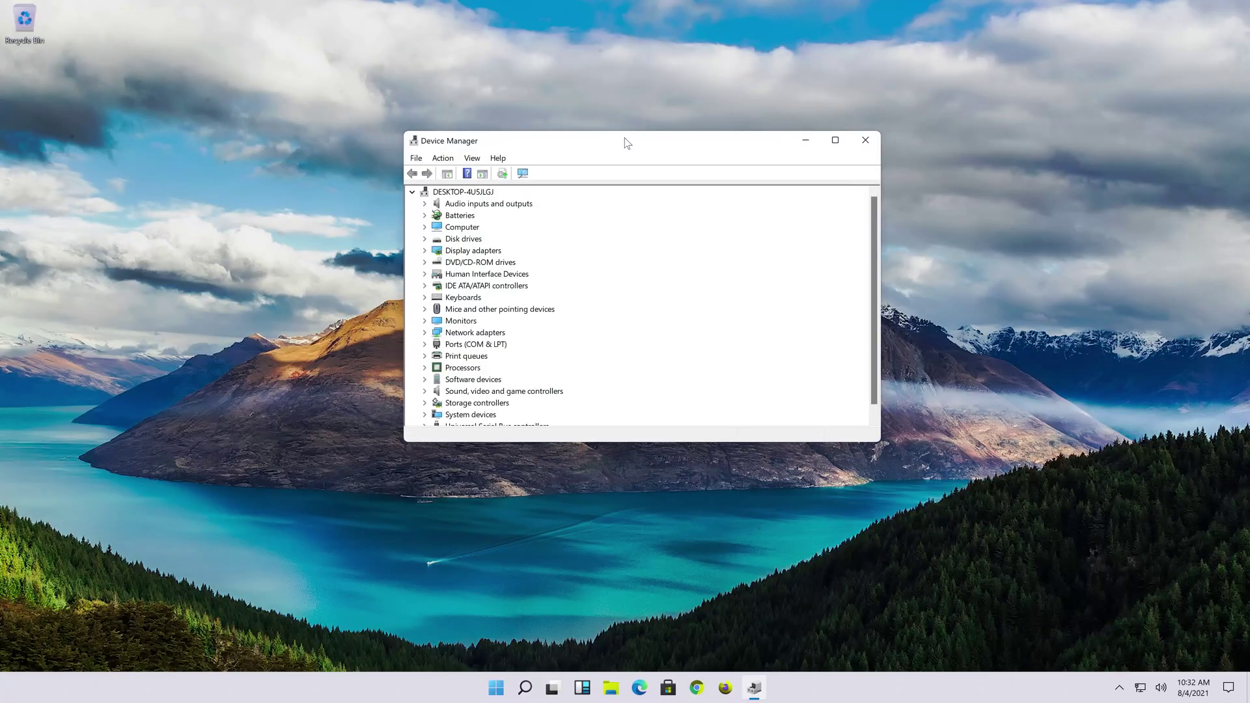
{"action": "left_click", "coordinate": [466, 298]}
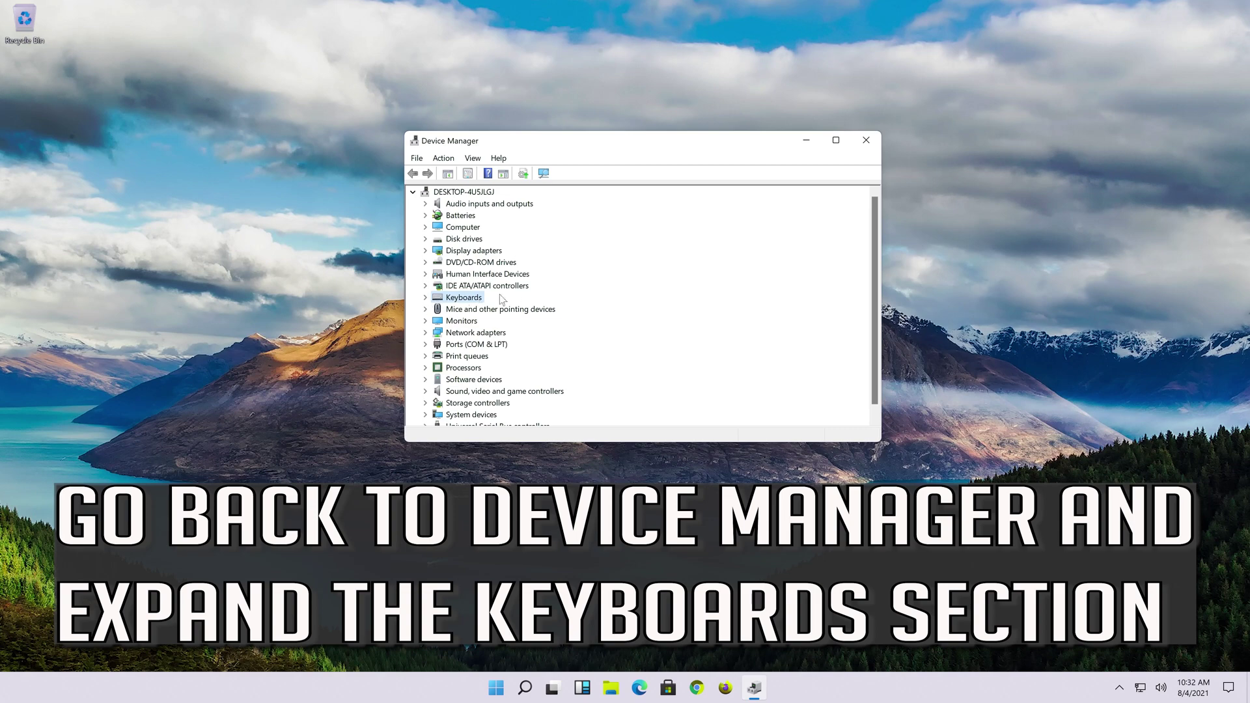
{"action": "left_click", "coordinate": [426, 297]}
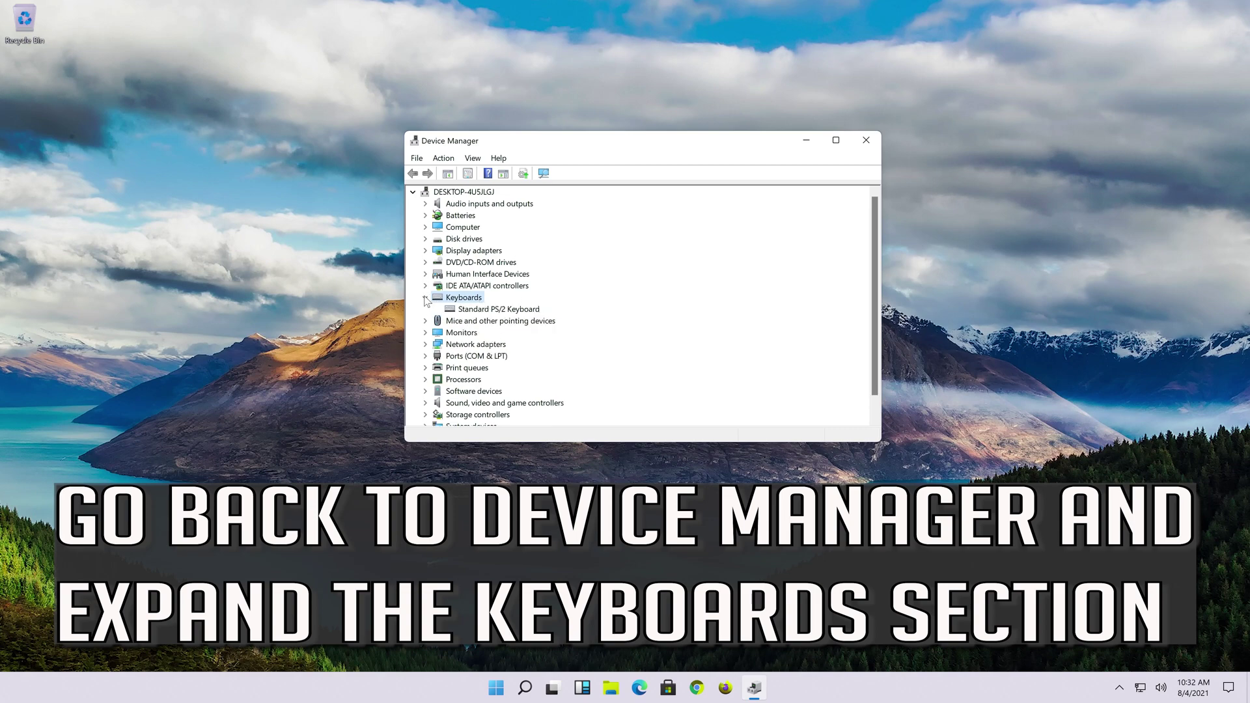
{"action": "left_click", "coordinate": [467, 310]}
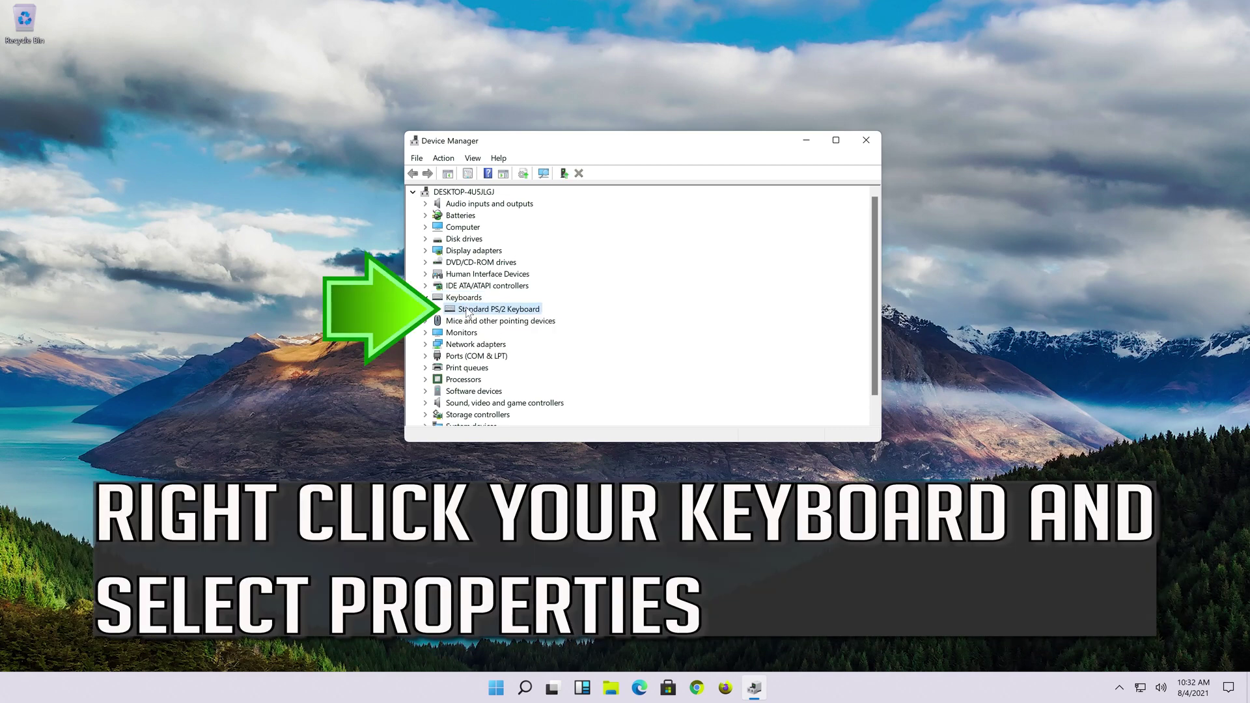
{"action": "right_click", "coordinate": [518, 310]}
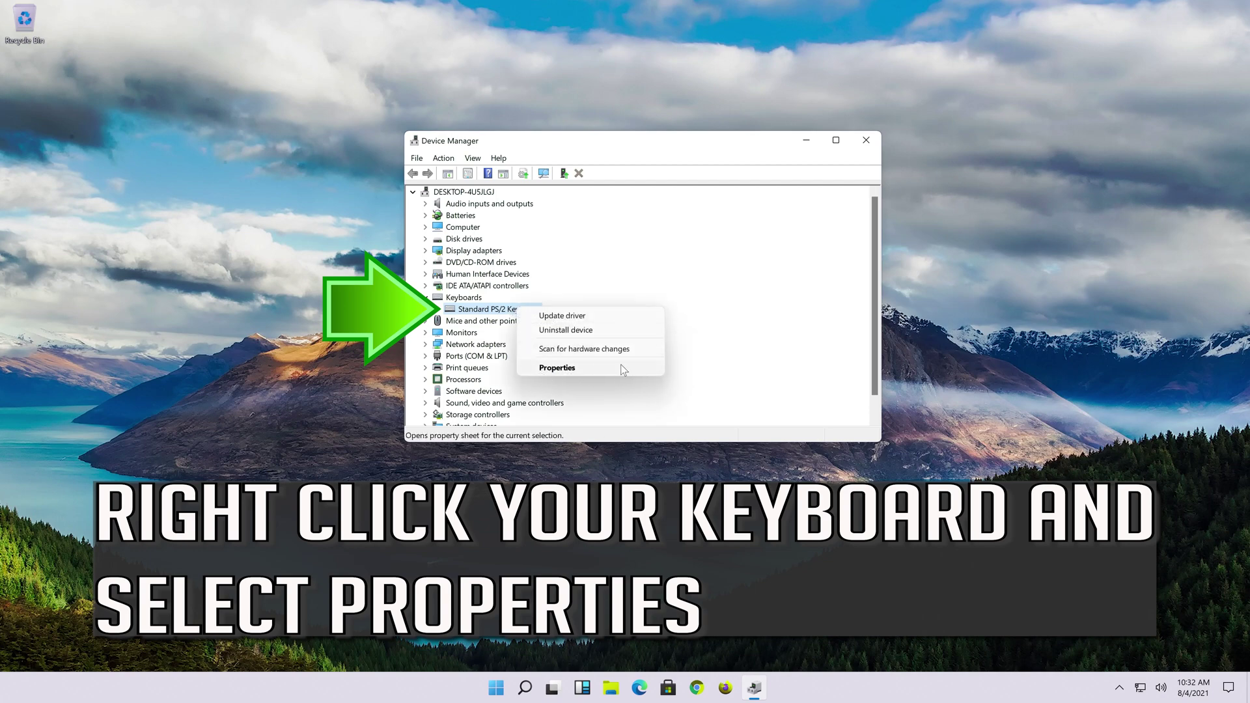
{"action": "left_click", "coordinate": [558, 369]}
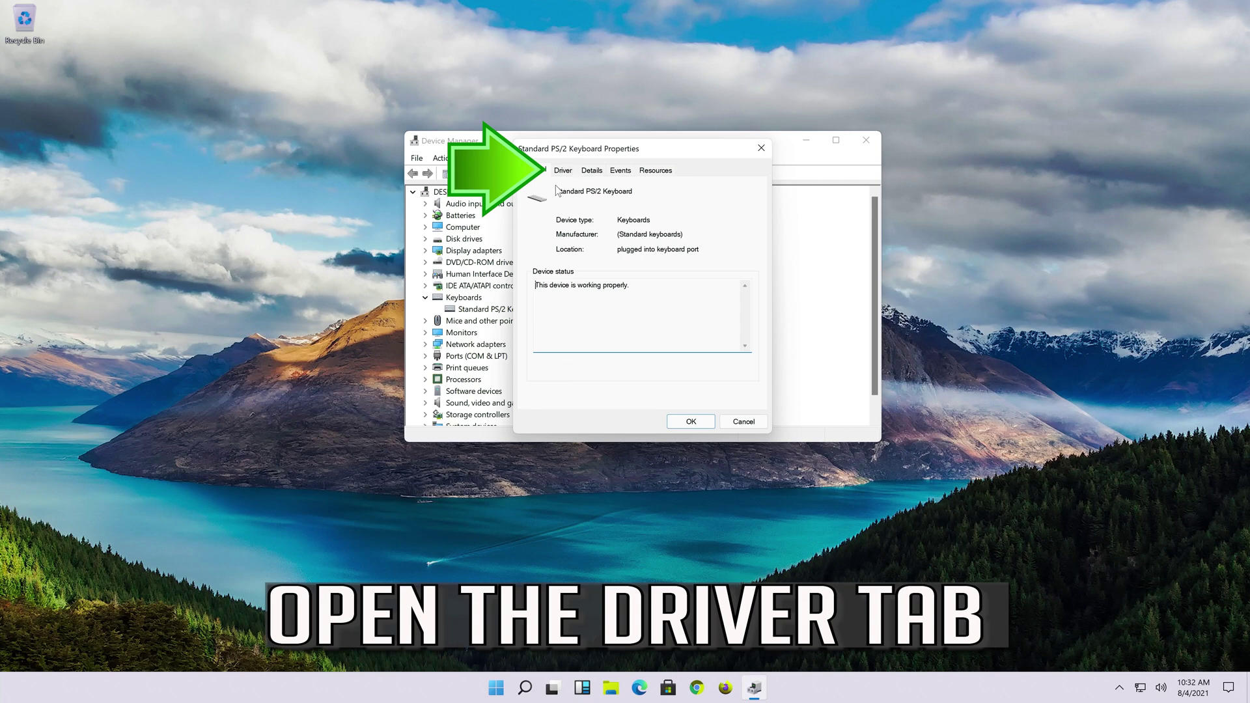
Uninstall the Standard PS/2 Keyboard device from its Driver tab and confirm the removal.
{"action": "left_click", "coordinate": [570, 170]}
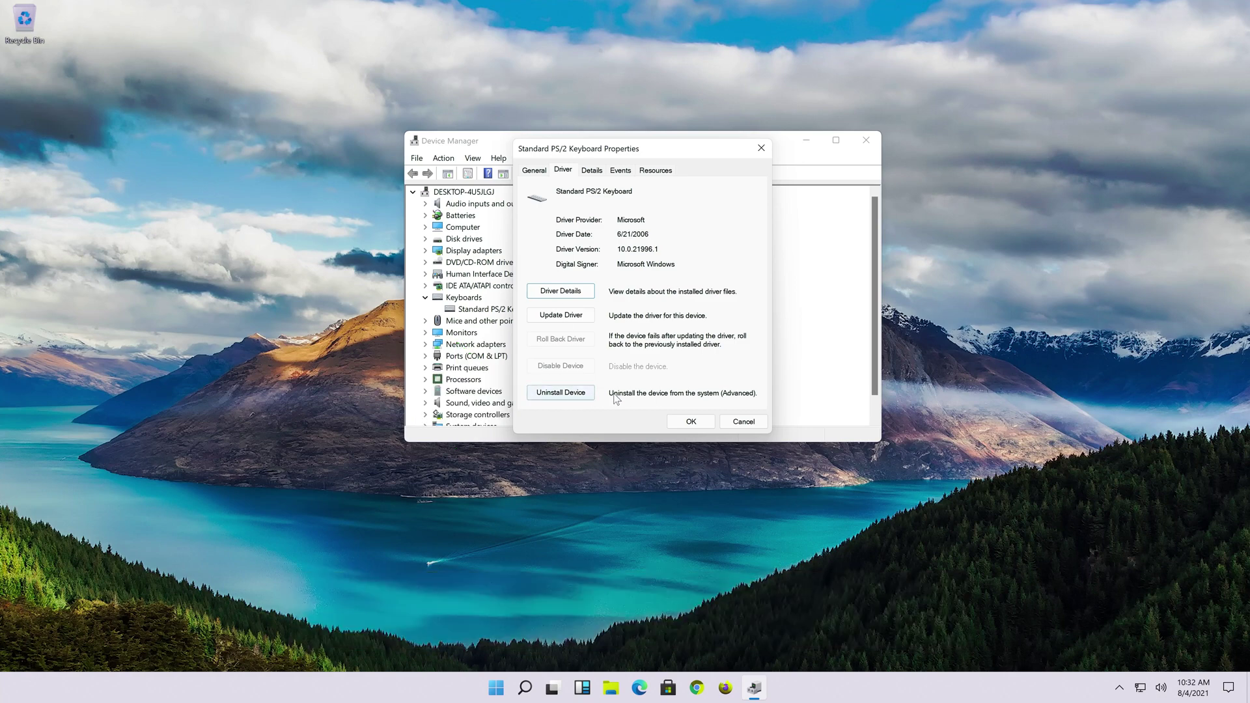
{"action": "left_click", "coordinate": [567, 393]}
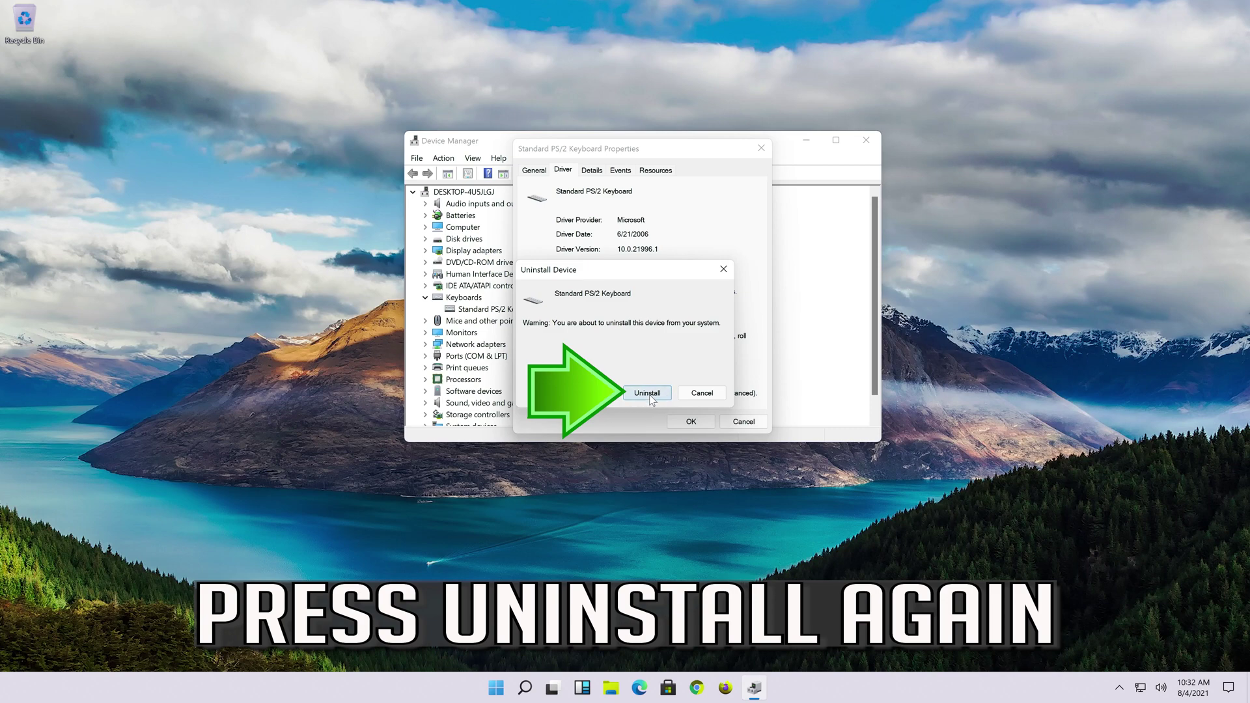
{"action": "left_click", "coordinate": [648, 393]}
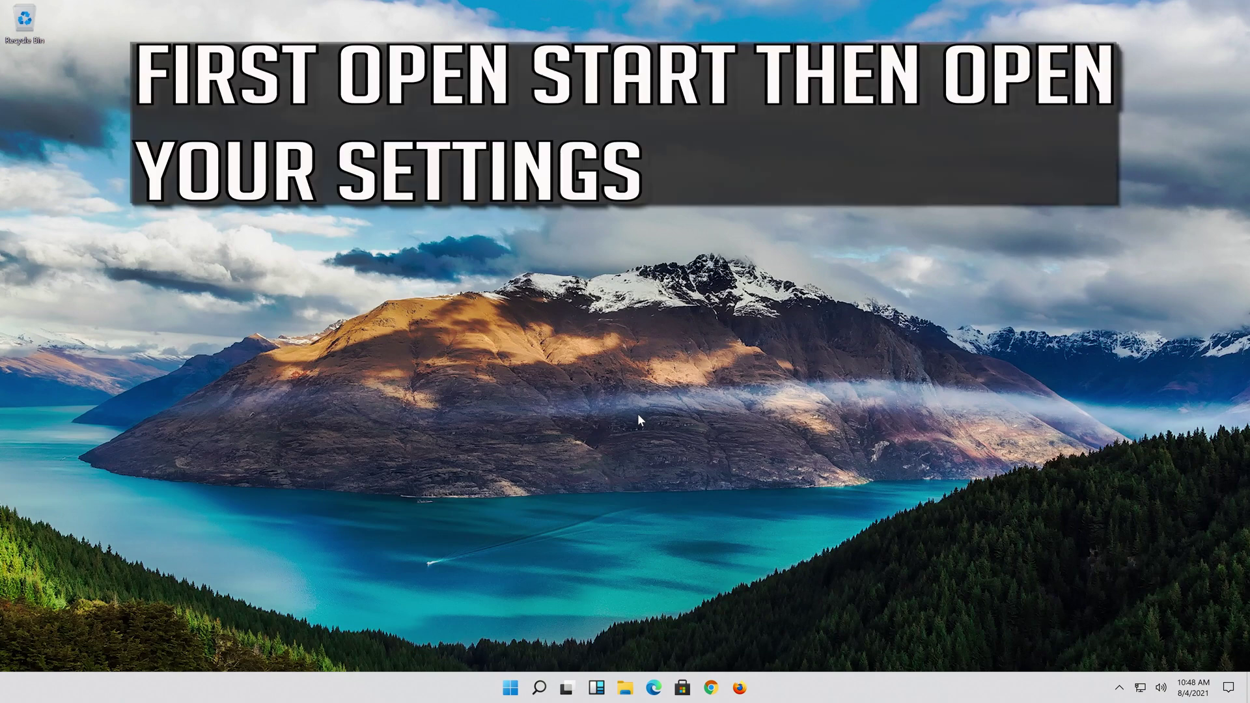
Switch 'Use the On-Screen Keyboard' on under Settings > Accessibility > Keyboard.
{"action": "key", "text": "super"}
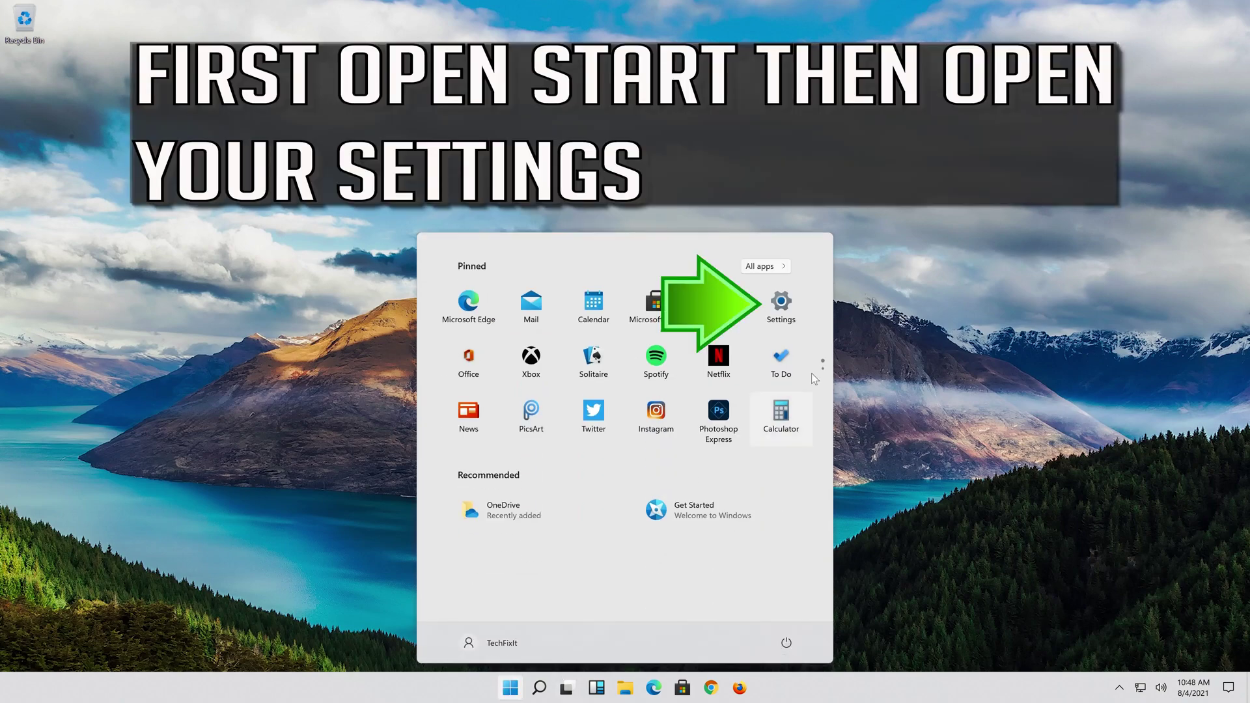
{"action": "left_click", "coordinate": [781, 303]}
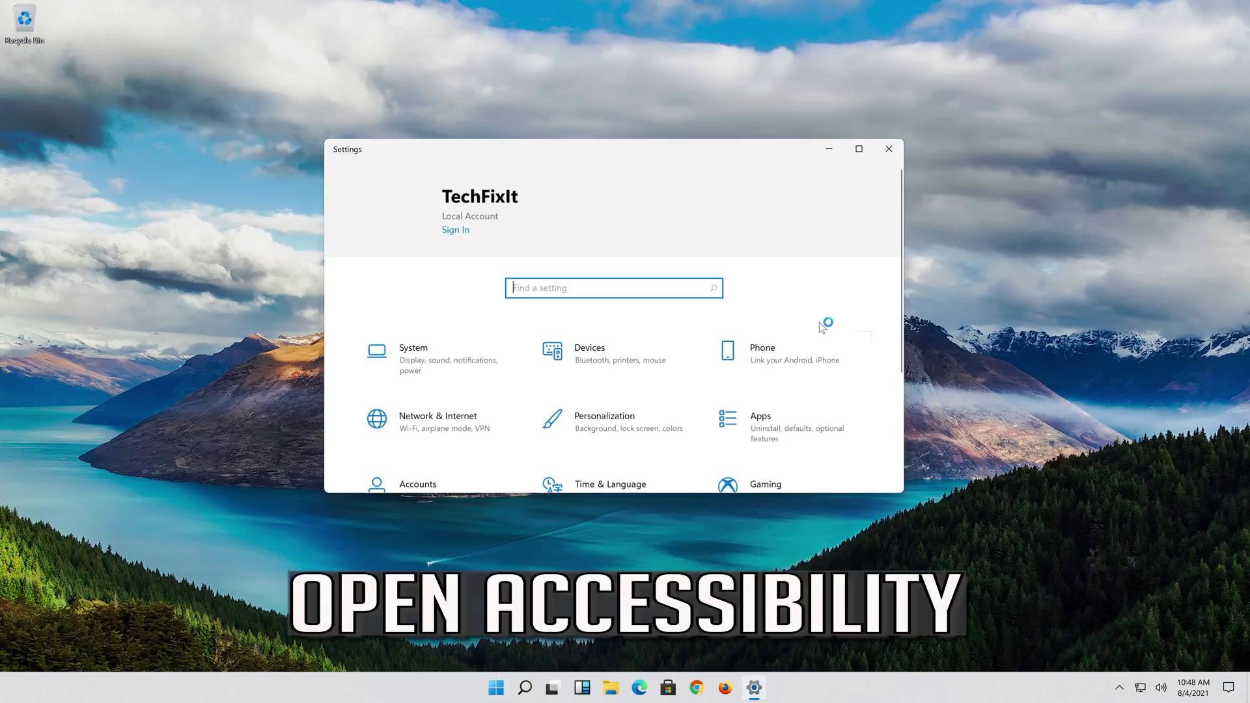
{"action": "scroll", "coordinate": [467, 389], "scroll_direction": "down", "scroll_amount": 3}
{"action": "left_click", "coordinate": [467, 389]}
{"action": "scroll", "coordinate": [422, 358], "scroll_direction": "down", "scroll_amount": 5}
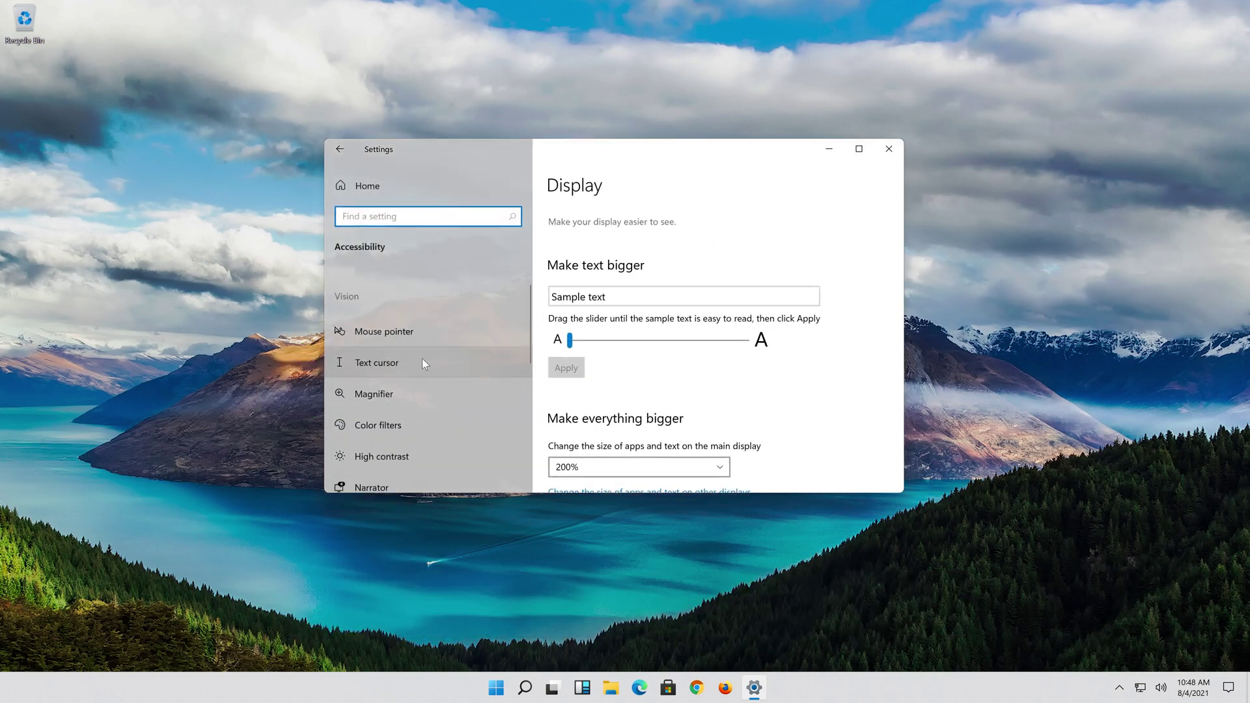
{"action": "left_click", "coordinate": [416, 362]}
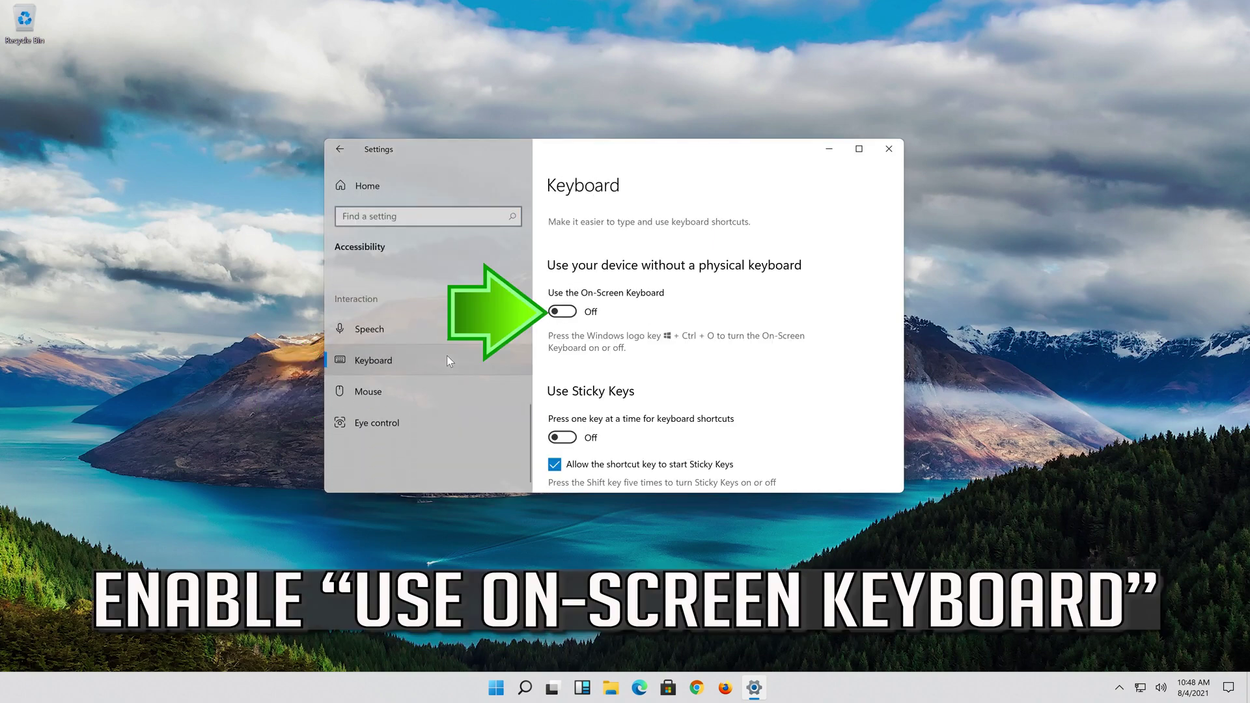
{"action": "left_click", "coordinate": [562, 311]}
Close Settings, search 'run' from Start using the On-Screen Keyboard, and open the Run dialog centred.
{"action": "left_click", "coordinate": [889, 148]}
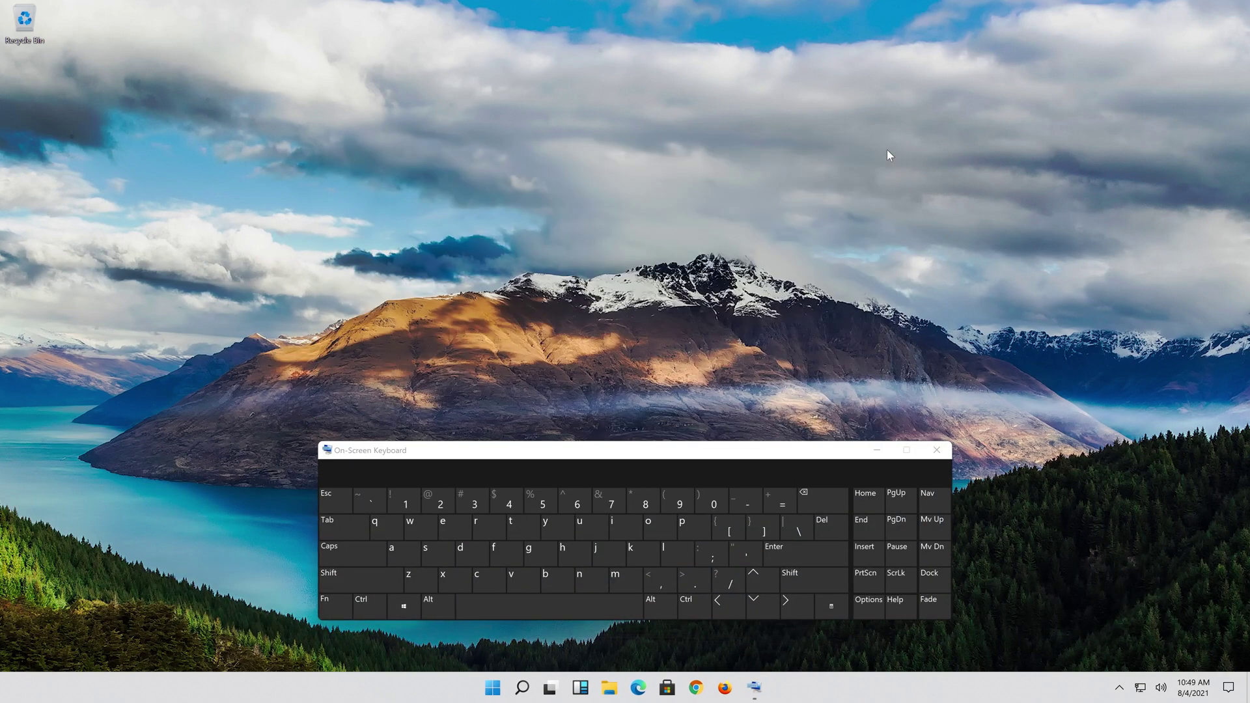
{"action": "left_click", "coordinate": [506, 688]}
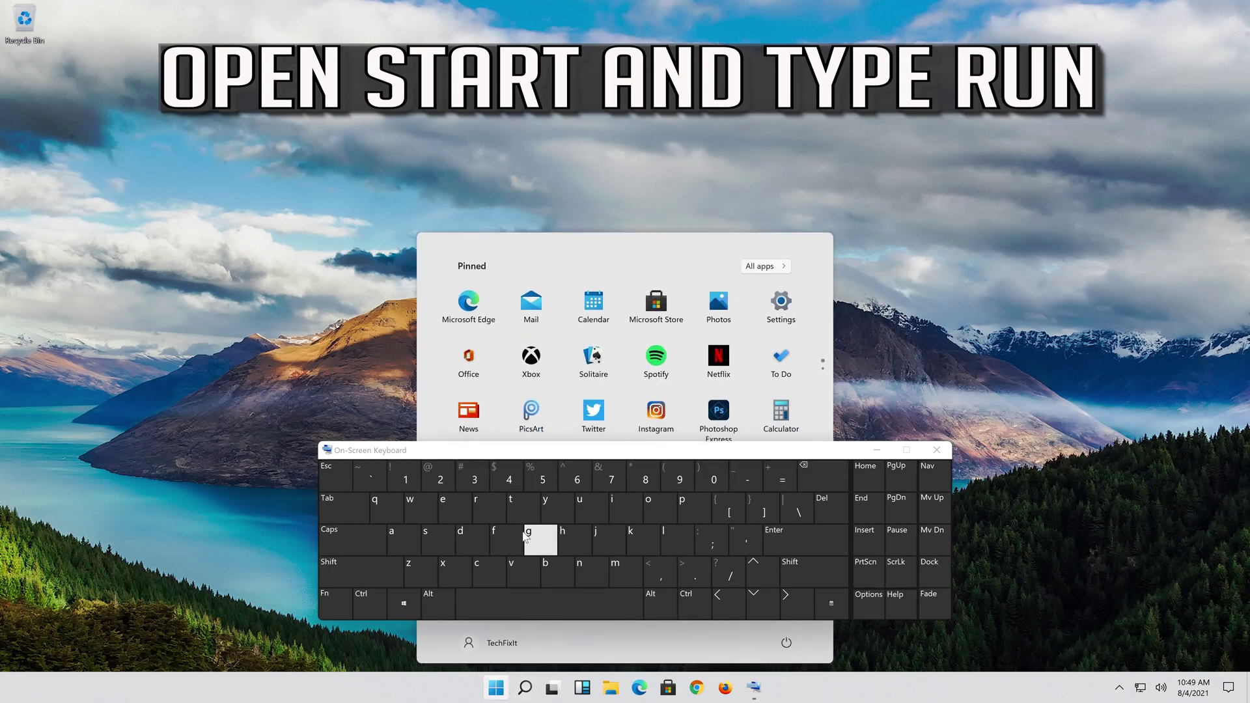
{"action": "left_click", "coordinate": [500, 511]}
{"action": "left_click", "coordinate": [590, 511]}
{"action": "left_click", "coordinate": [592, 576]}
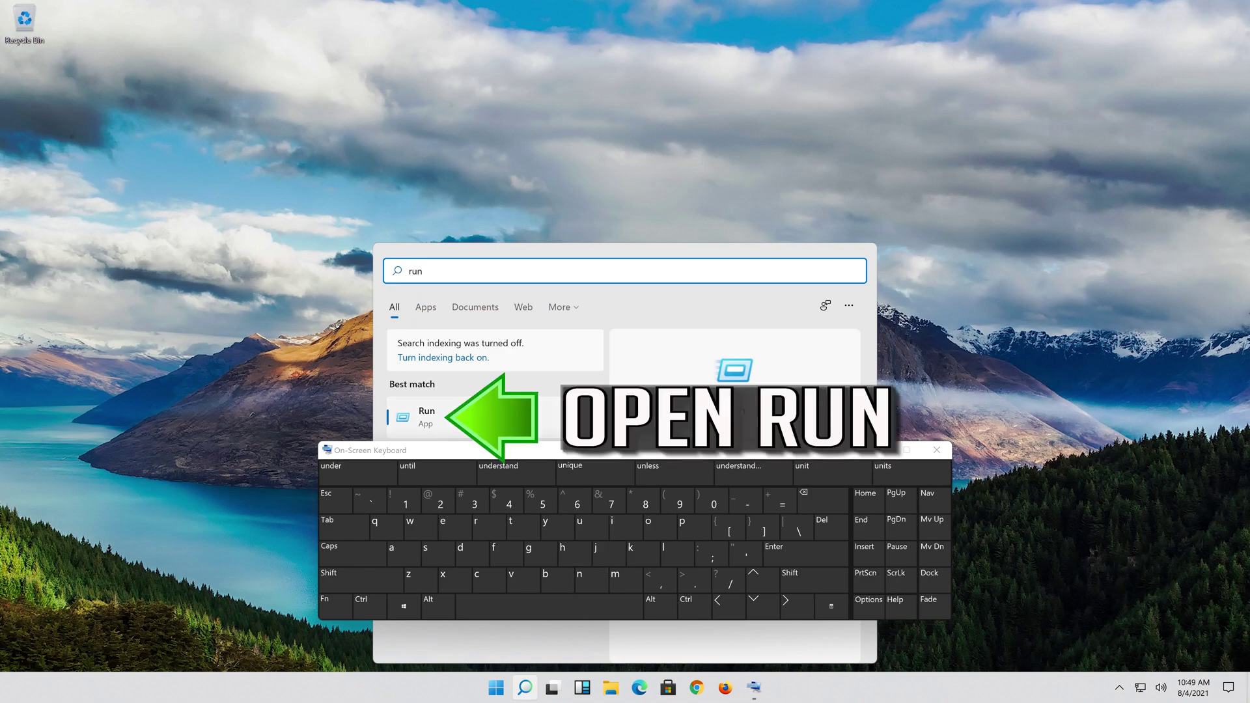
{"action": "left_click", "coordinate": [483, 419]}
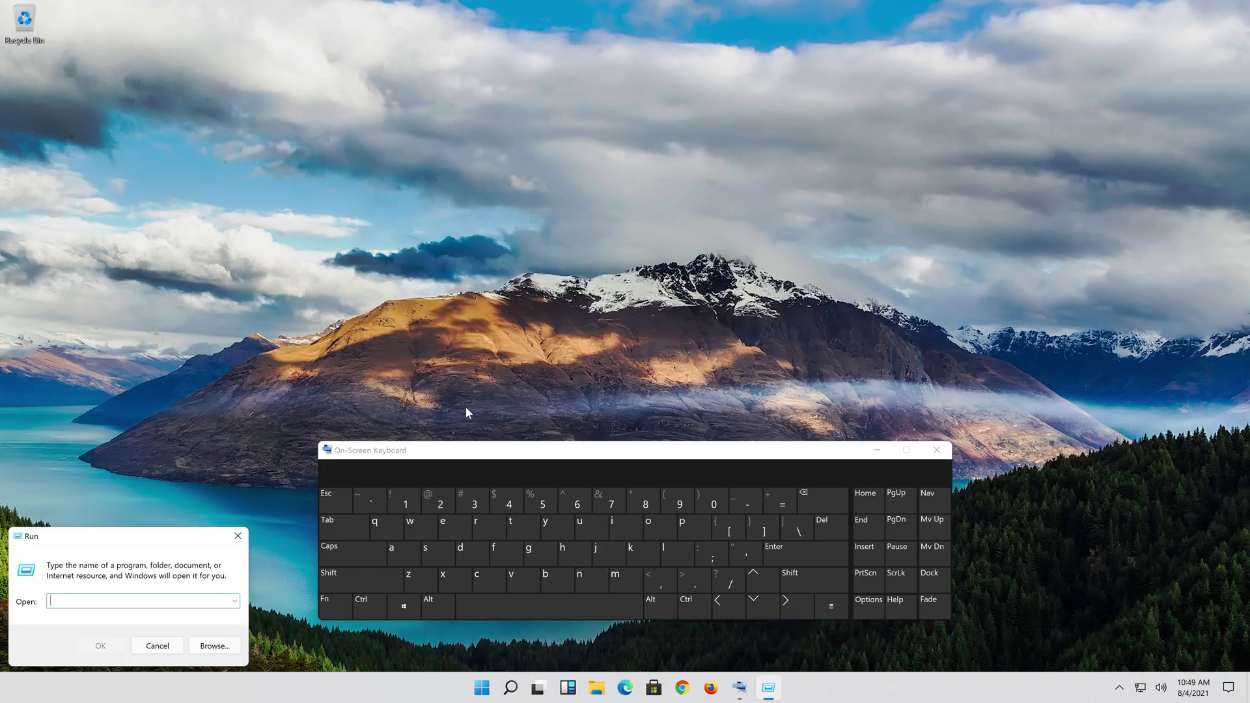
{"action": "left_click_drag", "start_coordinate": [146, 534], "coordinate": [613, 193]}
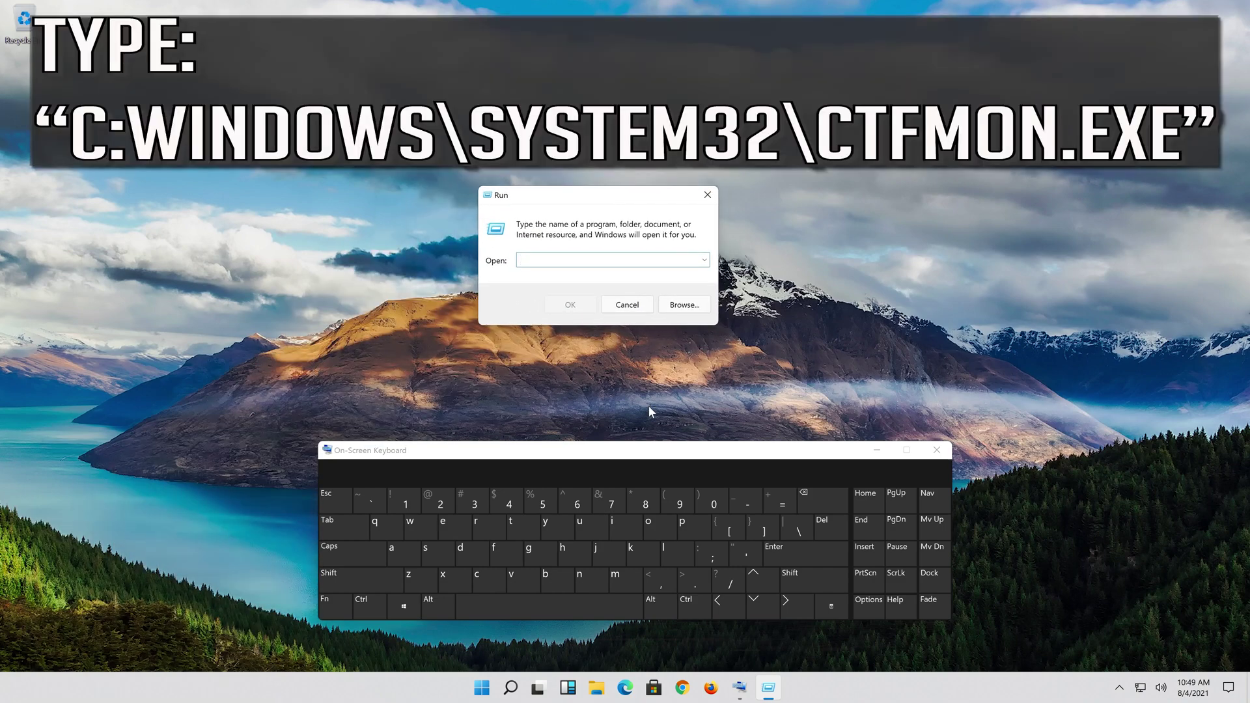
Enter c:\windows\system32\ctfmon.exe in the Run box using the On-Screen Keyboard keys.
{"action": "left_click", "coordinate": [483, 582]}
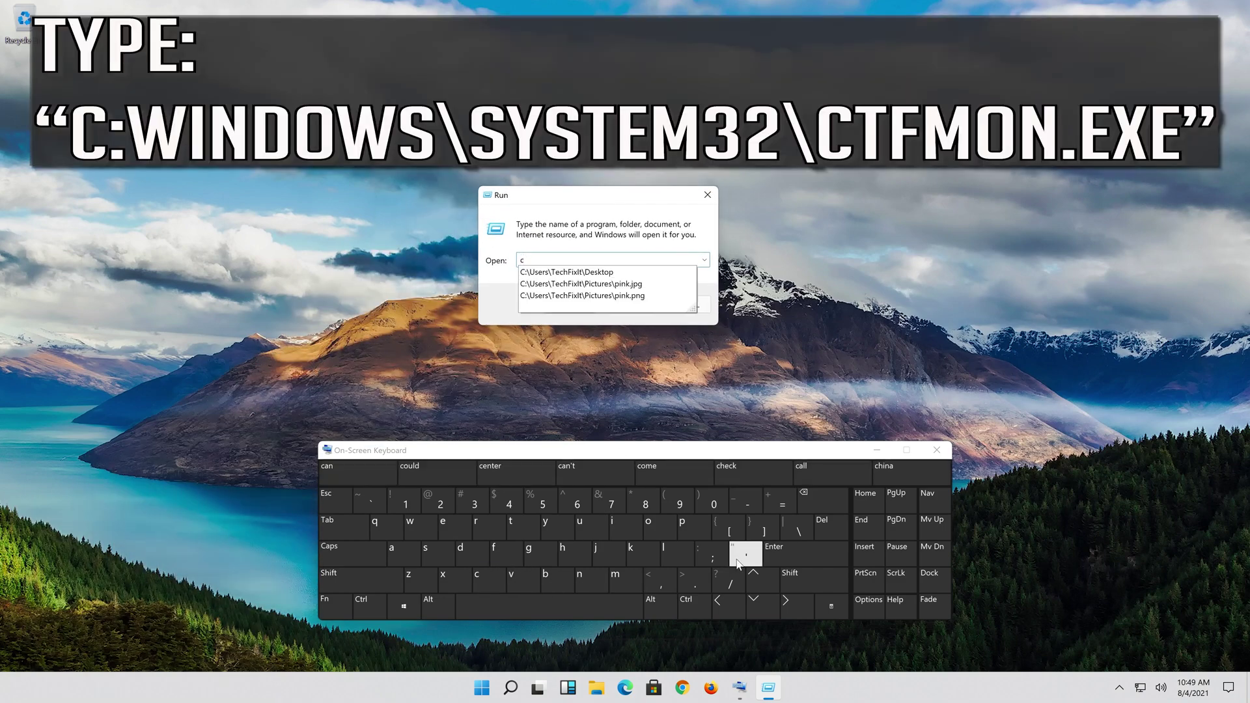
{"action": "left_click", "coordinate": [811, 583]}
{"action": "left_click", "coordinate": [713, 559]}
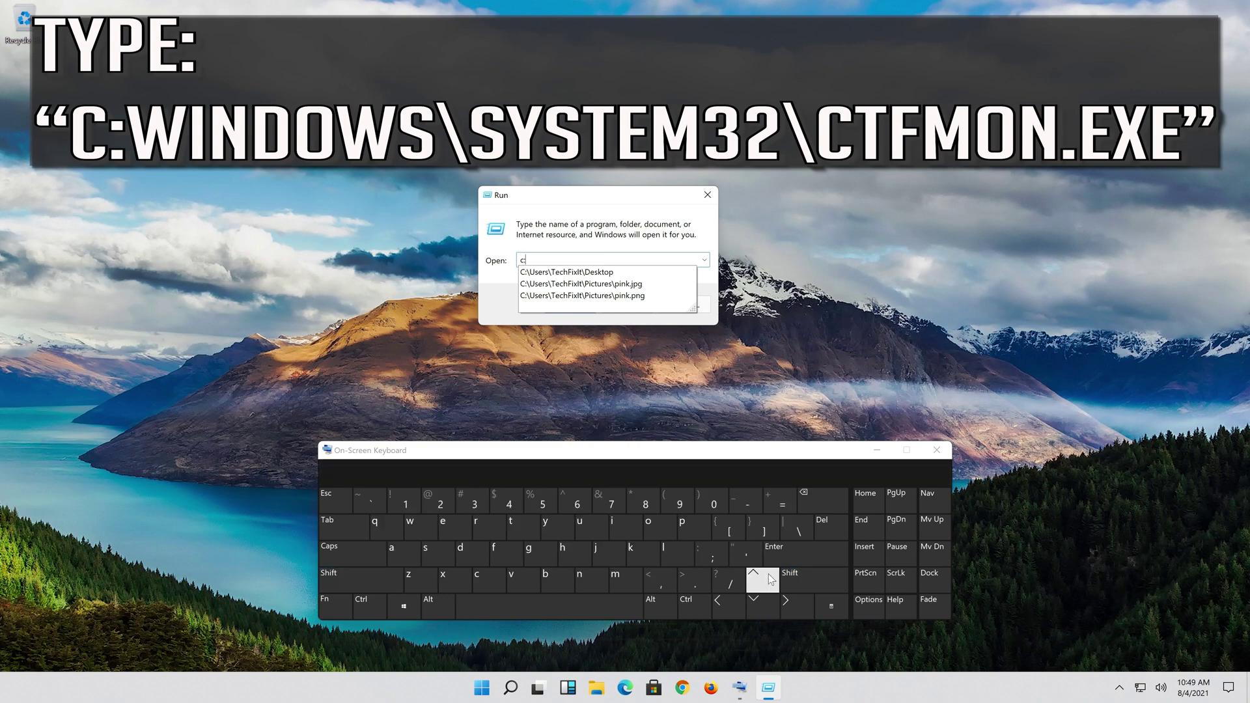
{"action": "left_click", "coordinate": [798, 531]}
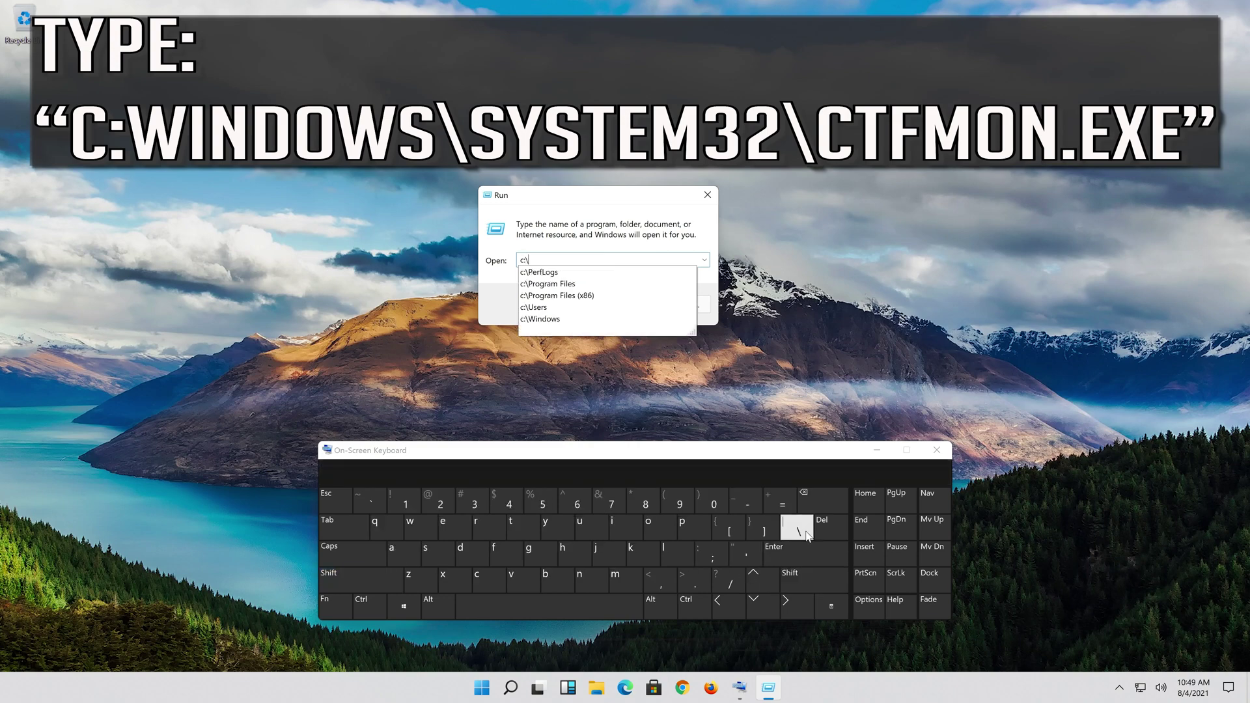
{"action": "left_click", "coordinate": [410, 531]}
{"action": "left_click", "coordinate": [613, 527]}
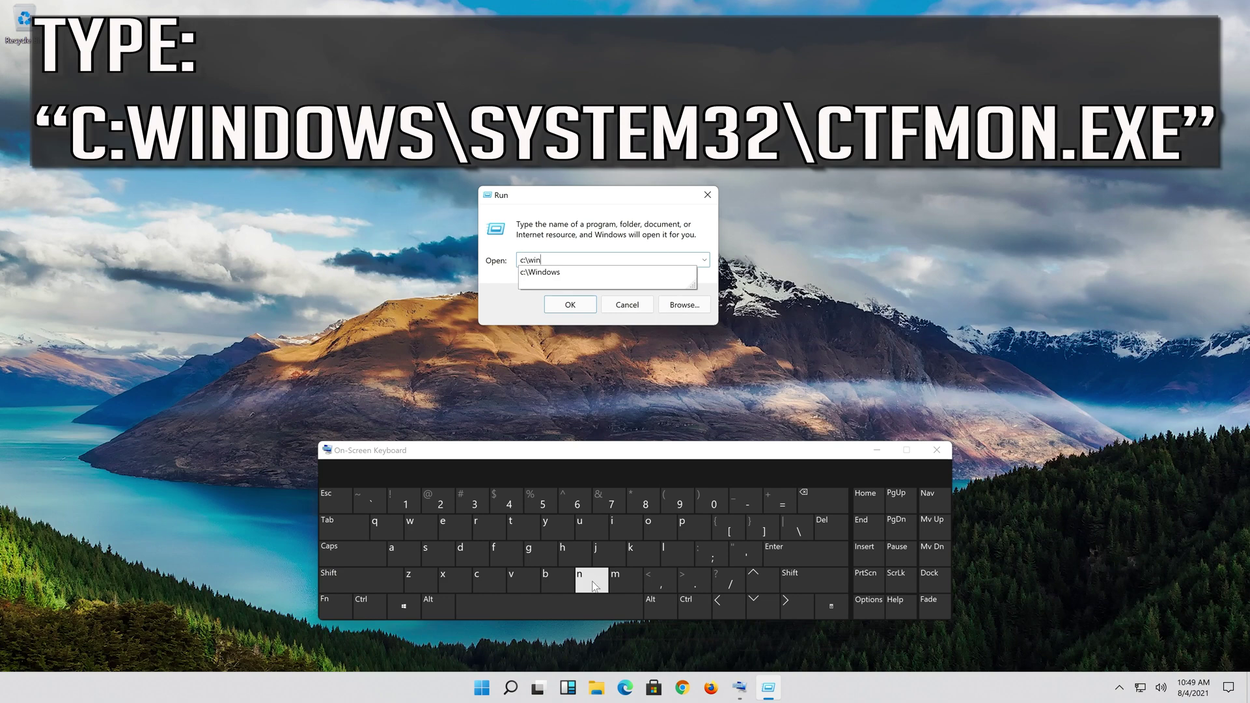
{"action": "left_click", "coordinate": [474, 554]}
{"action": "left_click", "coordinate": [658, 528]}
{"action": "left_click", "coordinate": [420, 528]}
{"action": "left_click", "coordinate": [438, 554]}
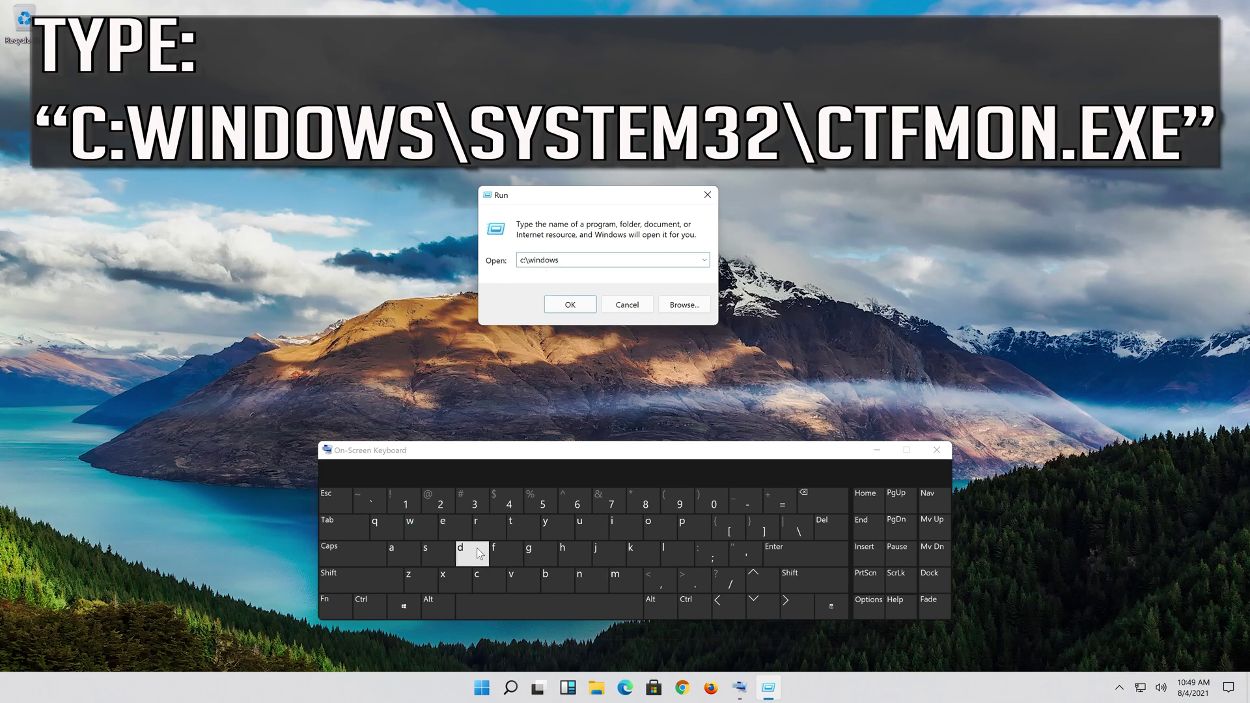
{"action": "left_click", "coordinate": [798, 531]}
{"action": "left_click", "coordinate": [438, 553]}
{"action": "left_click", "coordinate": [551, 526]}
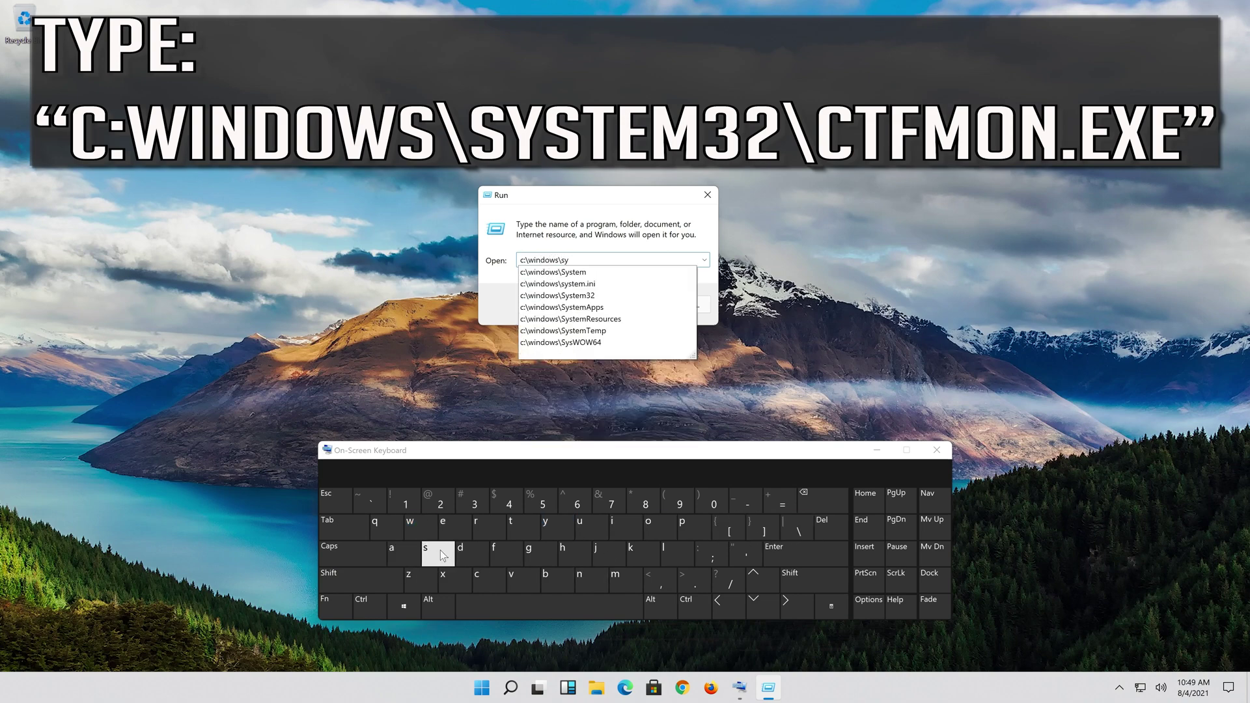
{"action": "left_click", "coordinate": [437, 553]}
{"action": "left_click", "coordinate": [521, 526]}
{"action": "left_click", "coordinate": [456, 526]}
{"action": "left_click", "coordinate": [625, 580]}
{"action": "left_click", "coordinate": [472, 501]}
{"action": "left_click", "coordinate": [440, 502]}
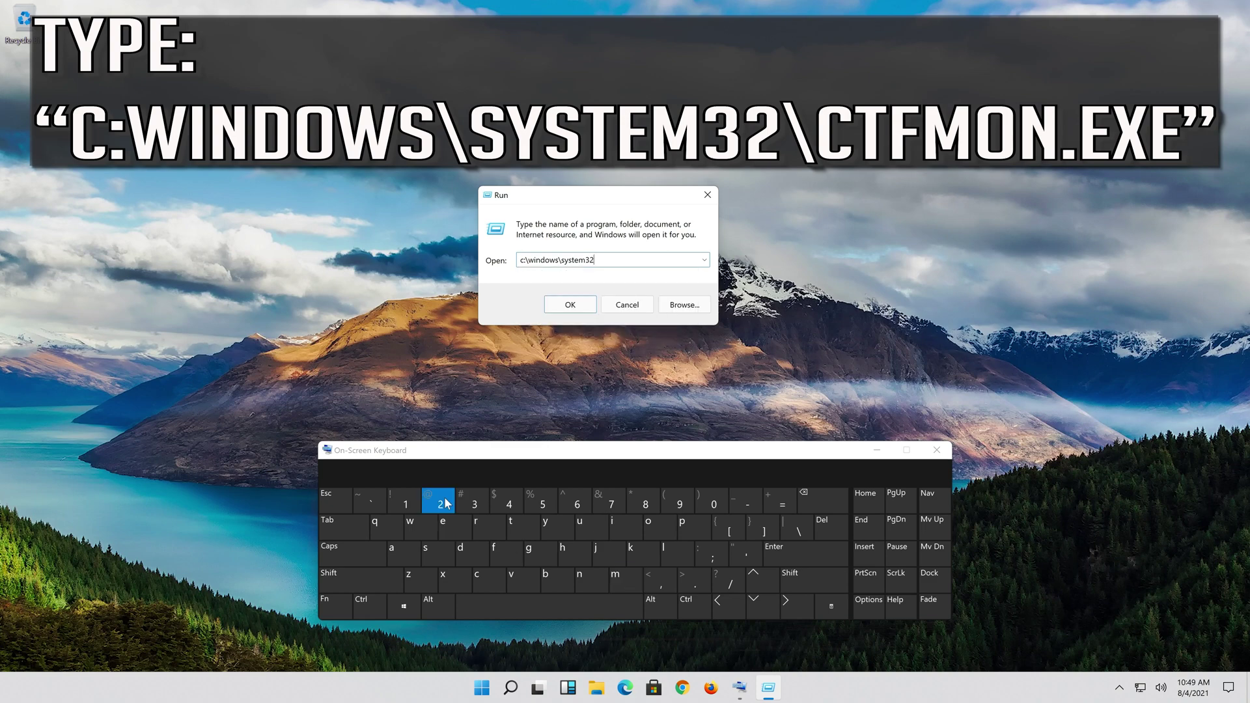
{"action": "left_click", "coordinate": [797, 527]}
{"action": "left_click", "coordinate": [485, 579]}
{"action": "left_click", "coordinate": [517, 529]}
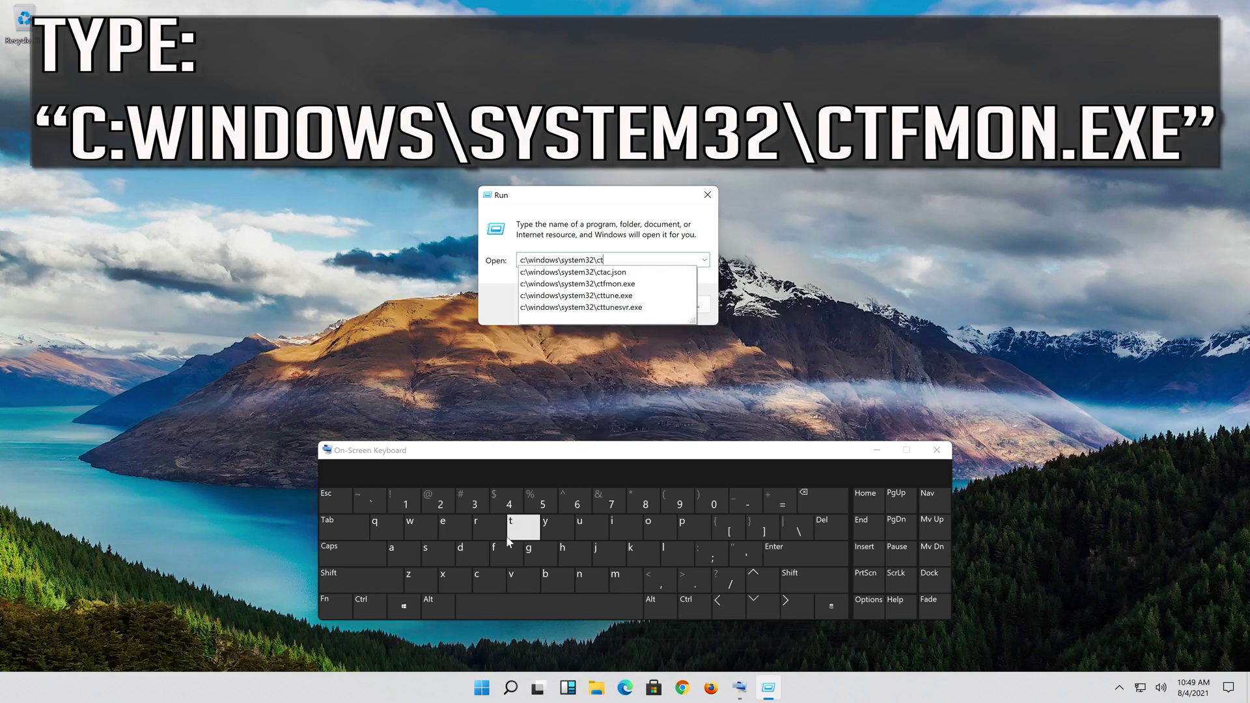
{"action": "left_click", "coordinate": [509, 551]}
{"action": "left_click", "coordinate": [625, 581]}
{"action": "left_click", "coordinate": [658, 528]}
{"action": "left_click", "coordinate": [592, 580]}
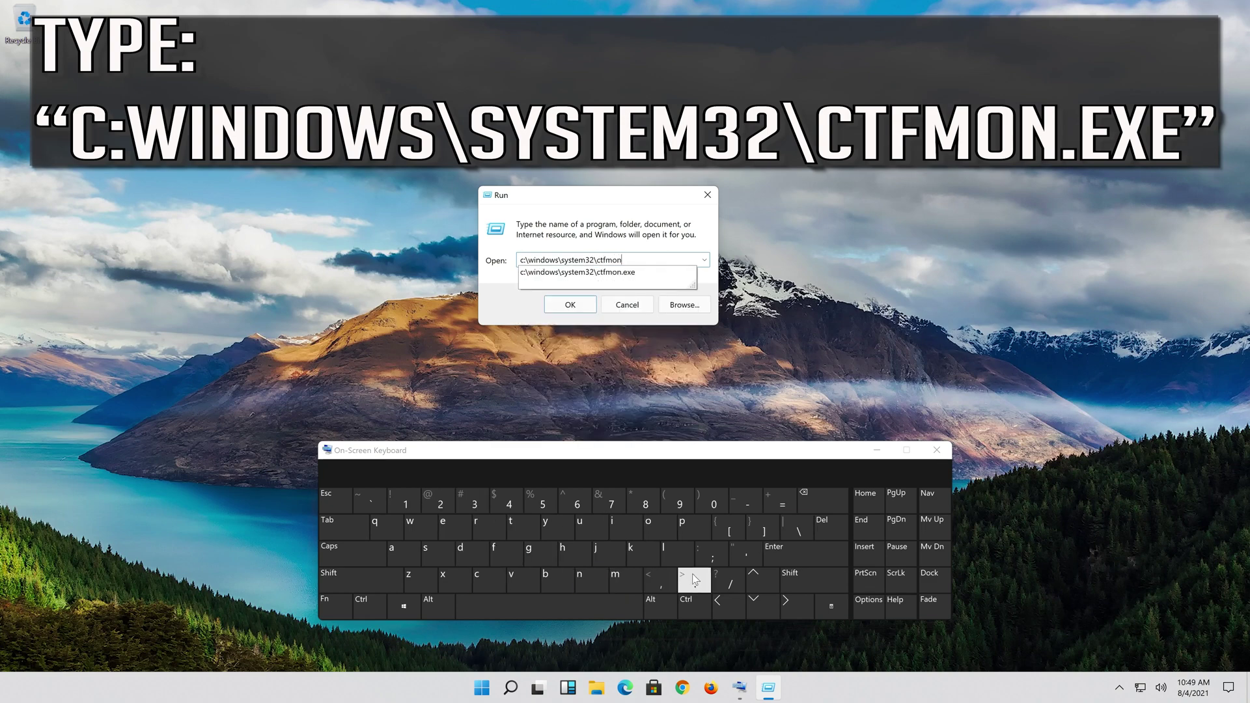
{"action": "left_click", "coordinate": [695, 580]}
{"action": "left_click", "coordinate": [456, 526]}
{"action": "left_click", "coordinate": [450, 580]}
{"action": "left_click", "coordinate": [460, 527]}
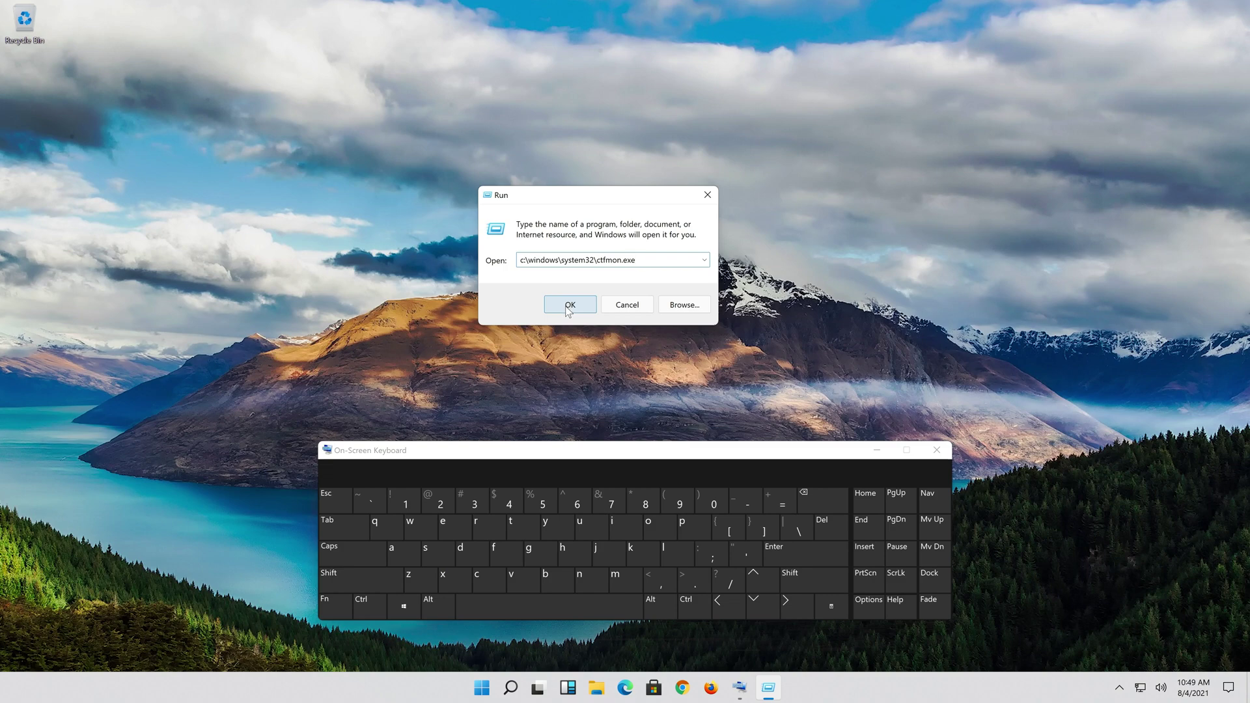
Run ctfmon.exe by confirming the Run dialog with OK.
{"action": "left_click", "coordinate": [565, 306]}
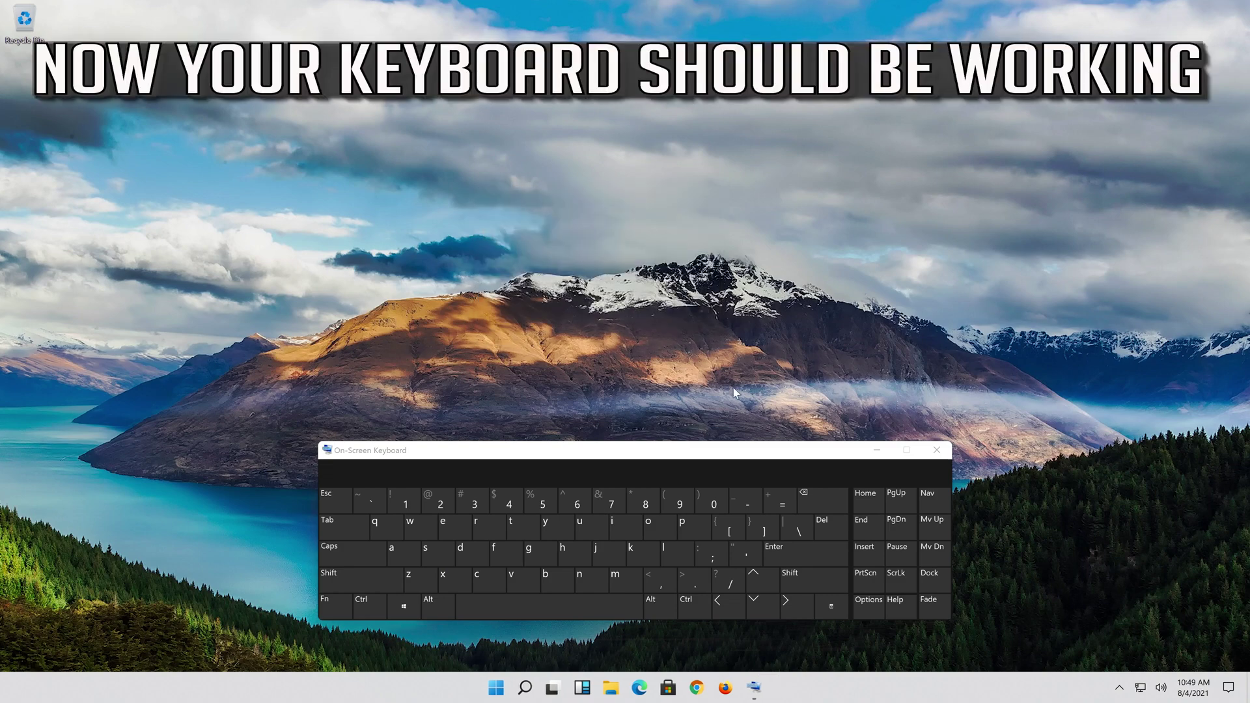